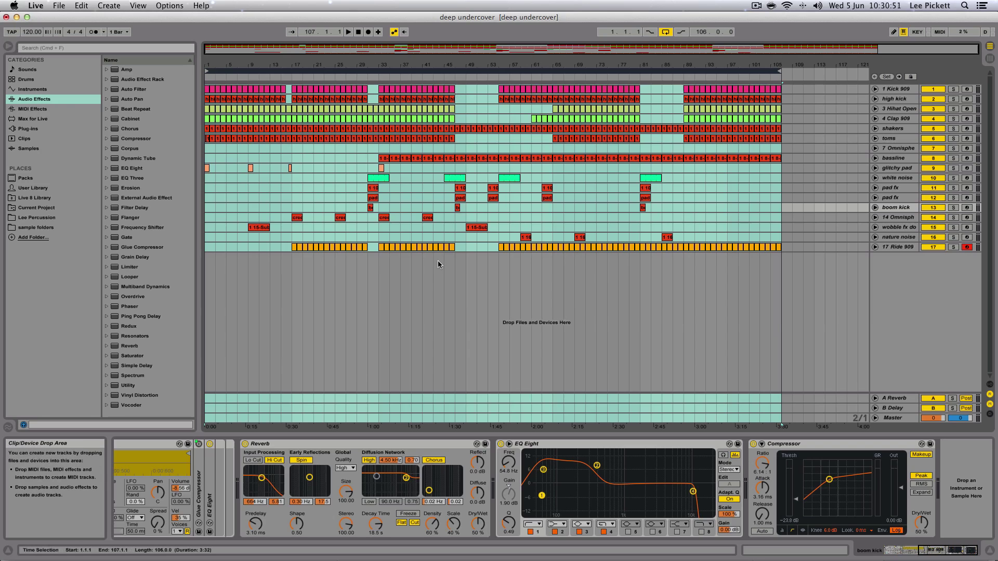
# Play the full arrangement through from the beginning to hear the whole track
pyautogui.press('space')
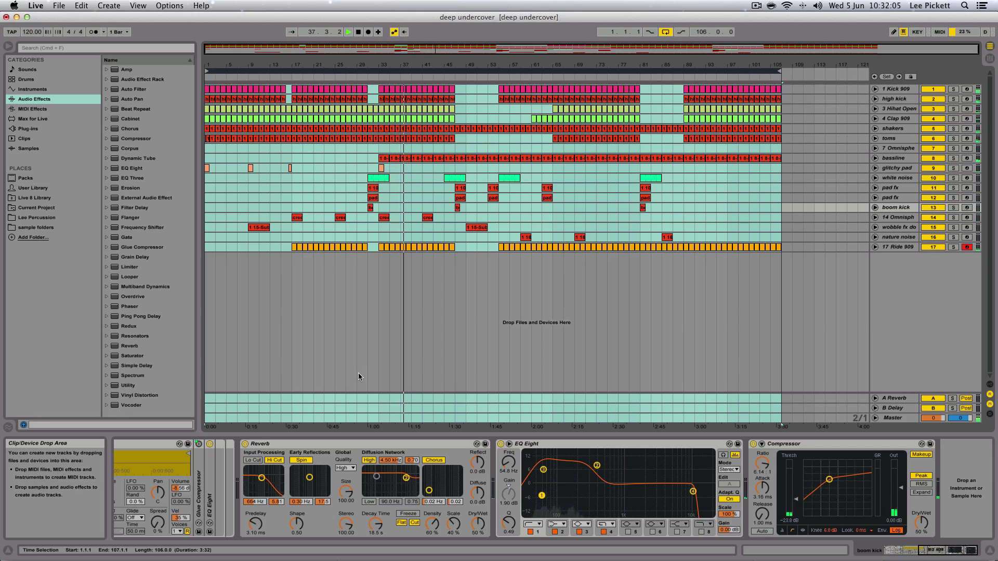
pyautogui.click(544, 331)
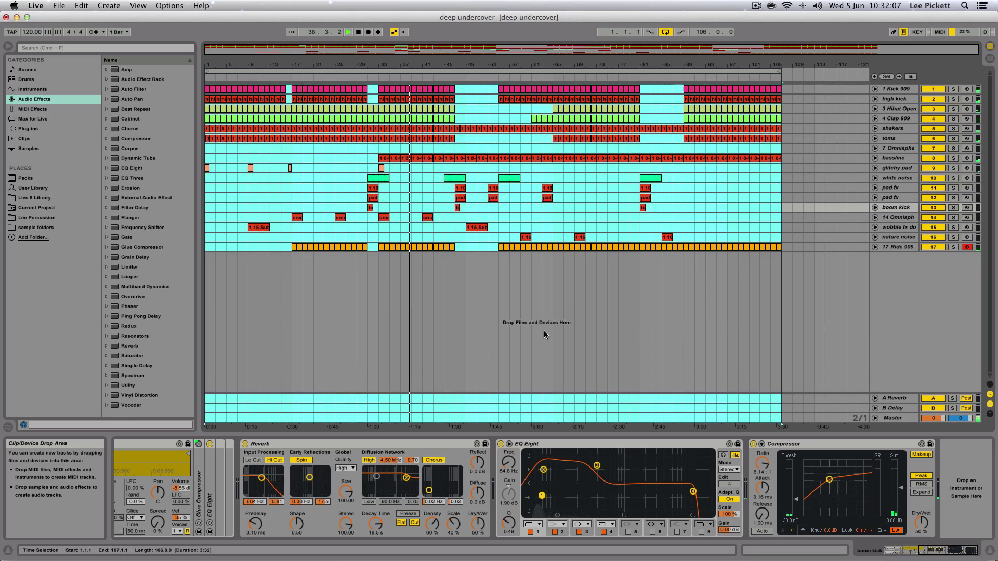
pyautogui.click(635, 338)
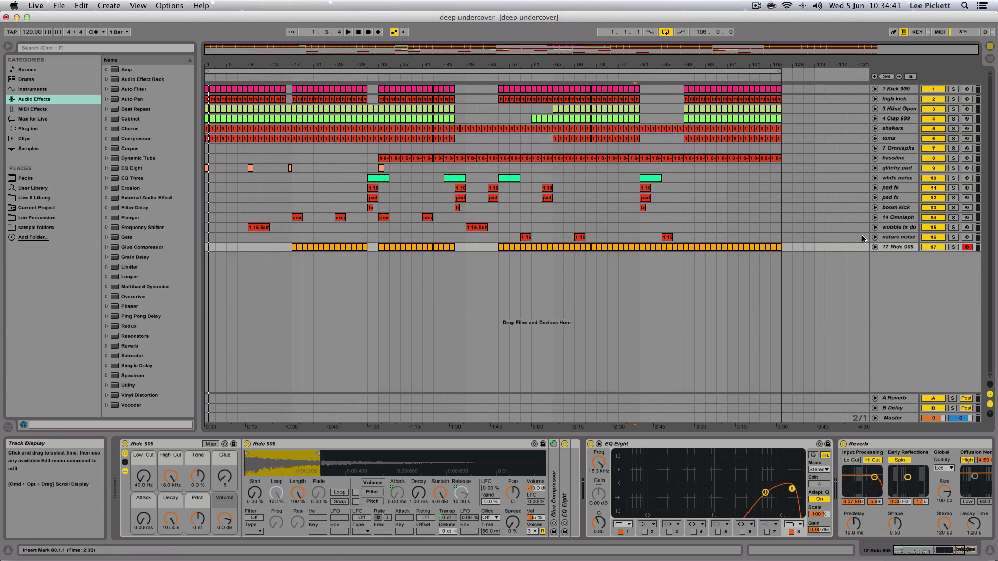
# Solo the nature noise track, viewing it in the session mixer and returning to the arrangement
pyautogui.click(899, 238)
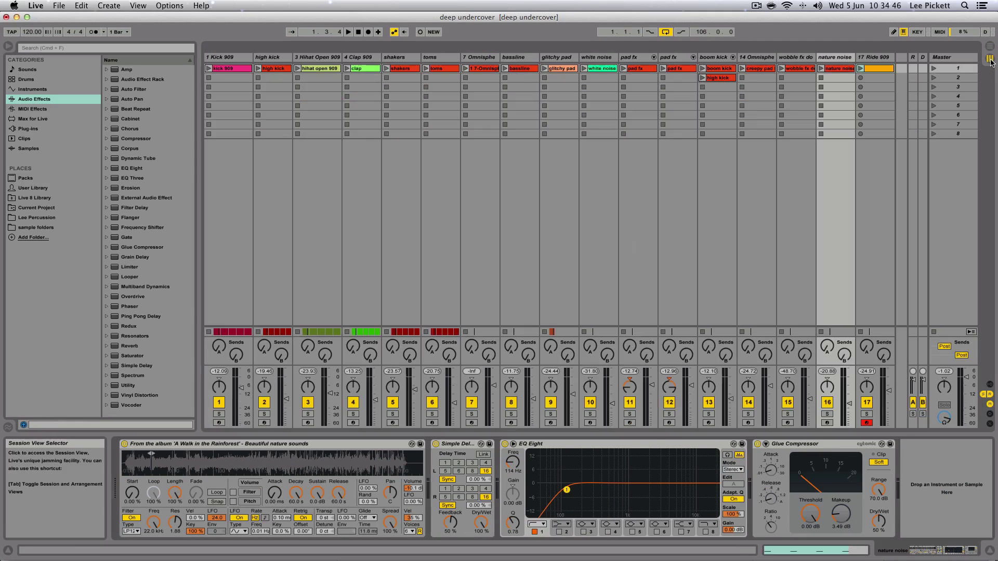
pyautogui.click(991, 58)
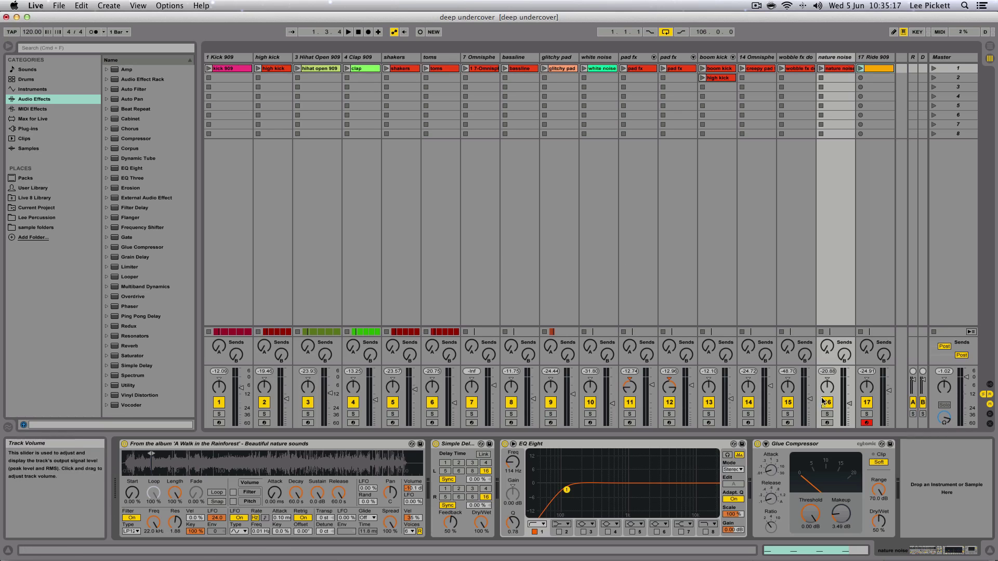
pyautogui.click(989, 48)
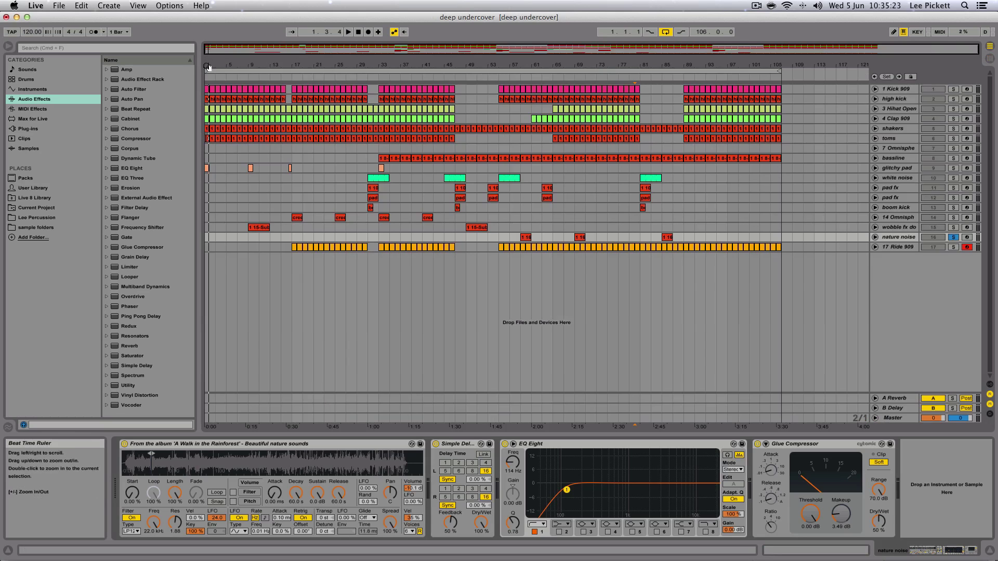
# Set the loop to bars 59 to 61 around the first nature noise clip and play it
pyautogui.moveTo(206, 70)
pyautogui.mouseDown()
pyautogui.moveTo(553, 76)
pyautogui.moveTo(522, 77)
pyautogui.mouseUp()
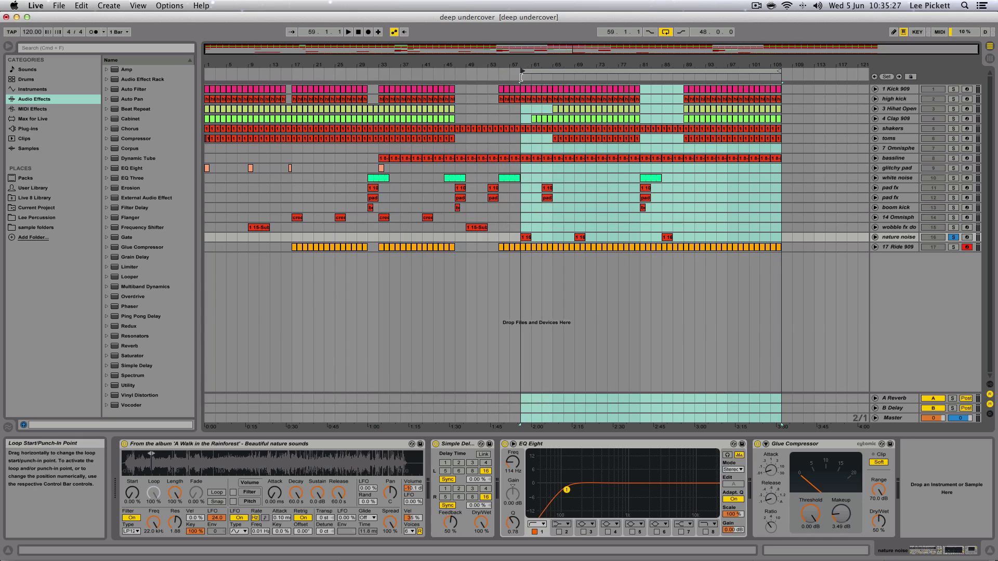
pyautogui.moveTo(778, 71); pyautogui.dragTo(531, 74)
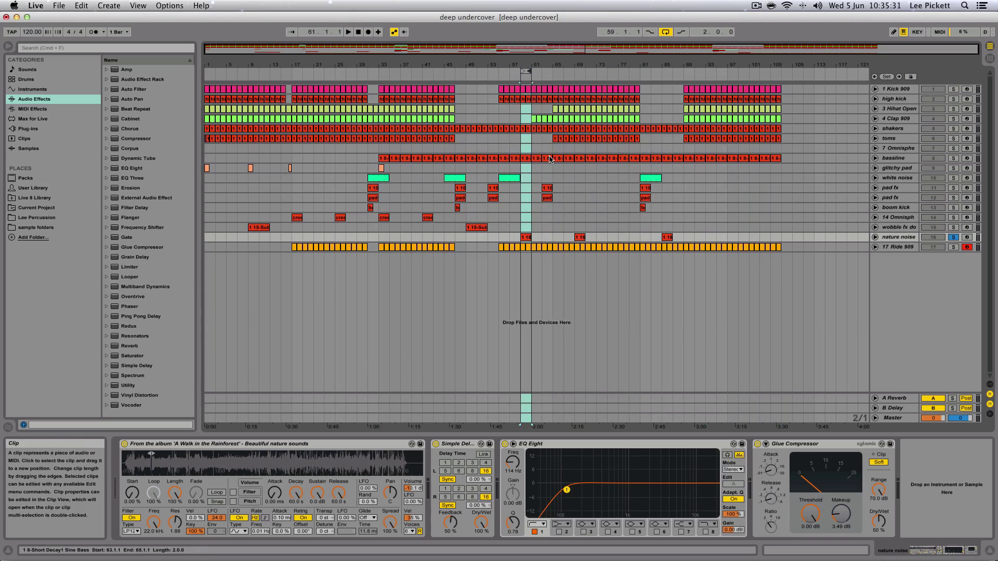
pyautogui.press('space')
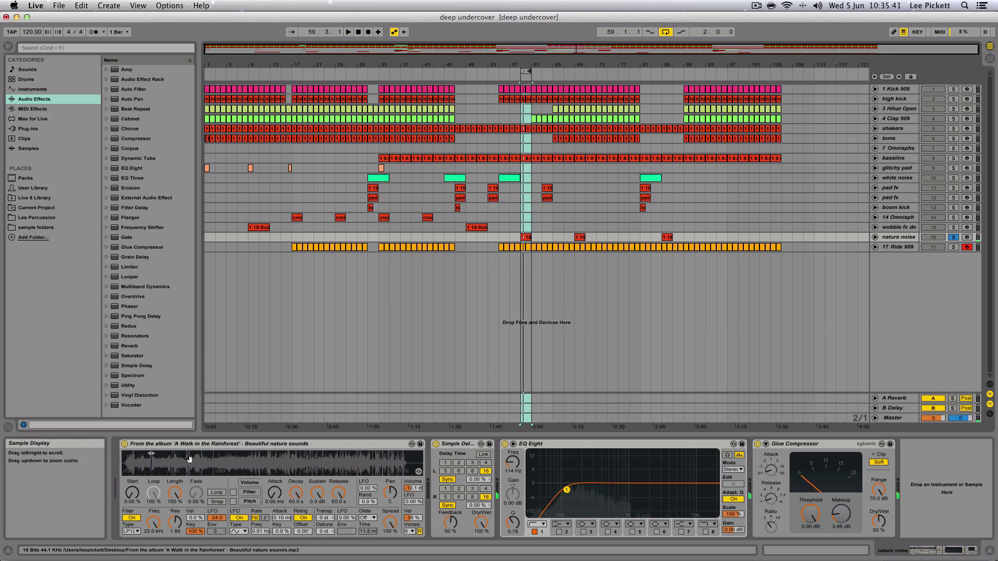
# Zoom in on the rainforest sample's waveform and listen to the looped section
pyautogui.moveTo(160, 463); pyautogui.dragTo(211, 502)
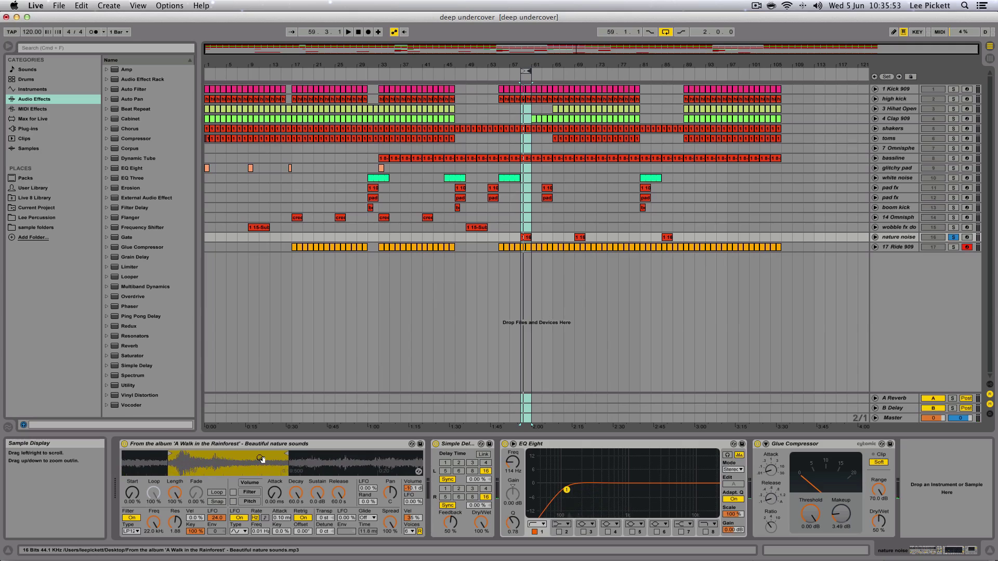
pyautogui.press('space')
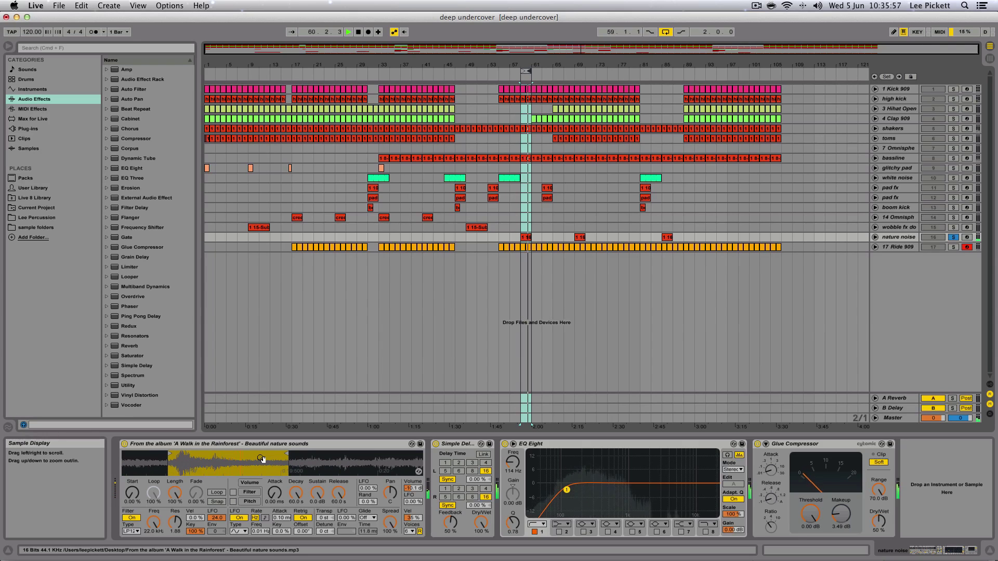
pyautogui.press('space')
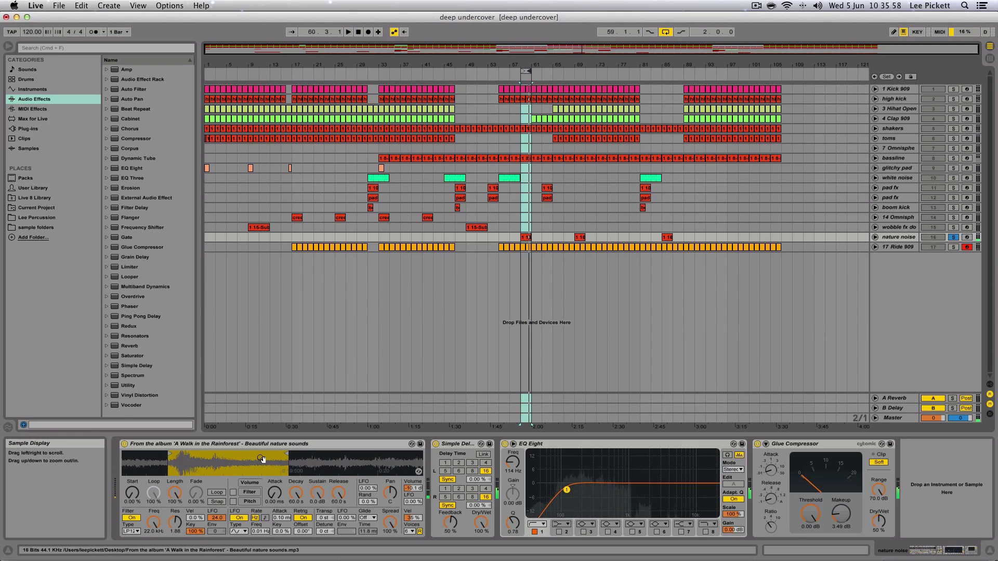
# Open the nature noise clip at bar 59 and raise its single MIDI note to C1
pyautogui.doubleClick(527, 237)
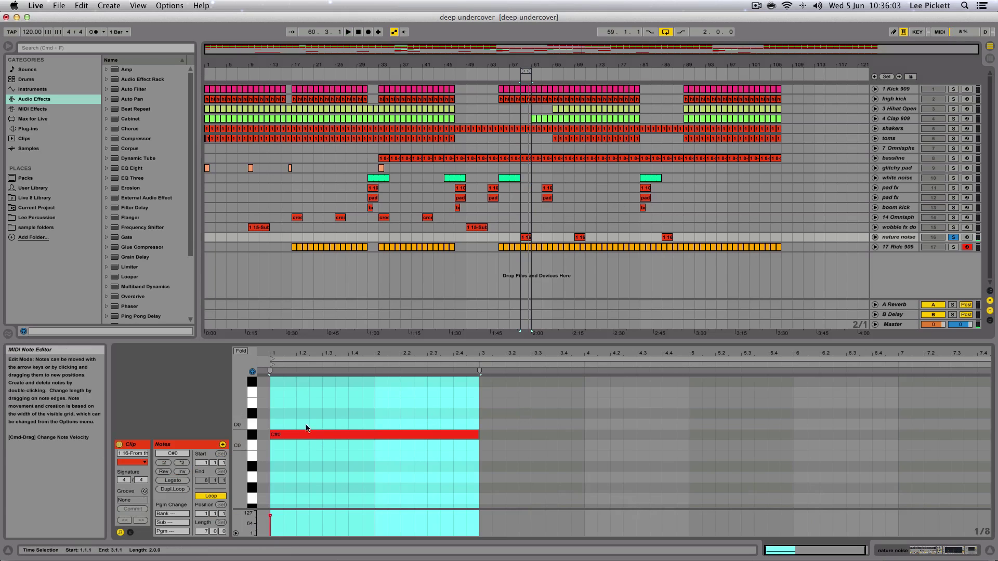
pyautogui.scroll(4, 301, 413)
pyautogui.scroll(-4, 304, 422)
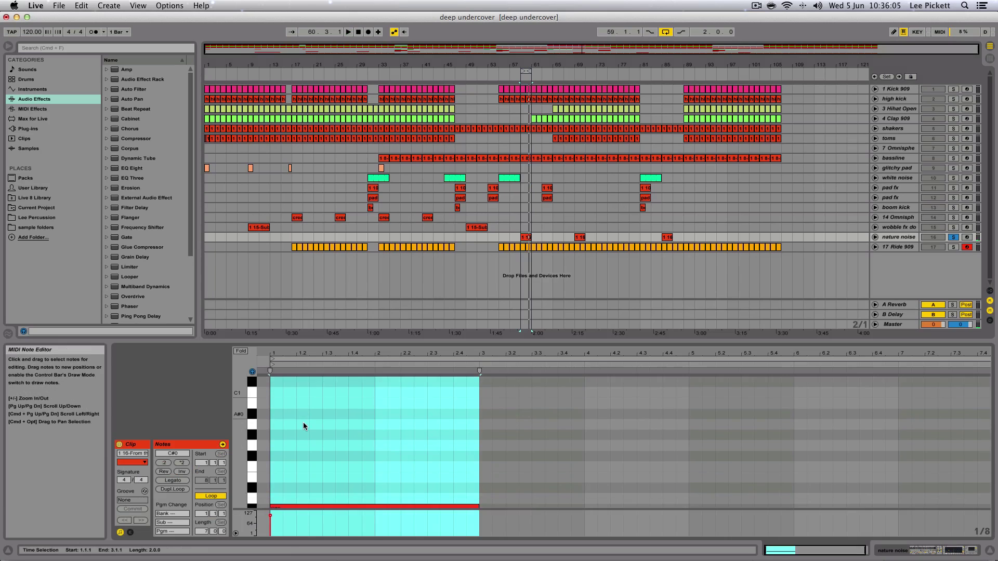
pyautogui.click(316, 466)
pyautogui.moveTo(315, 466); pyautogui.dragTo(314, 395)
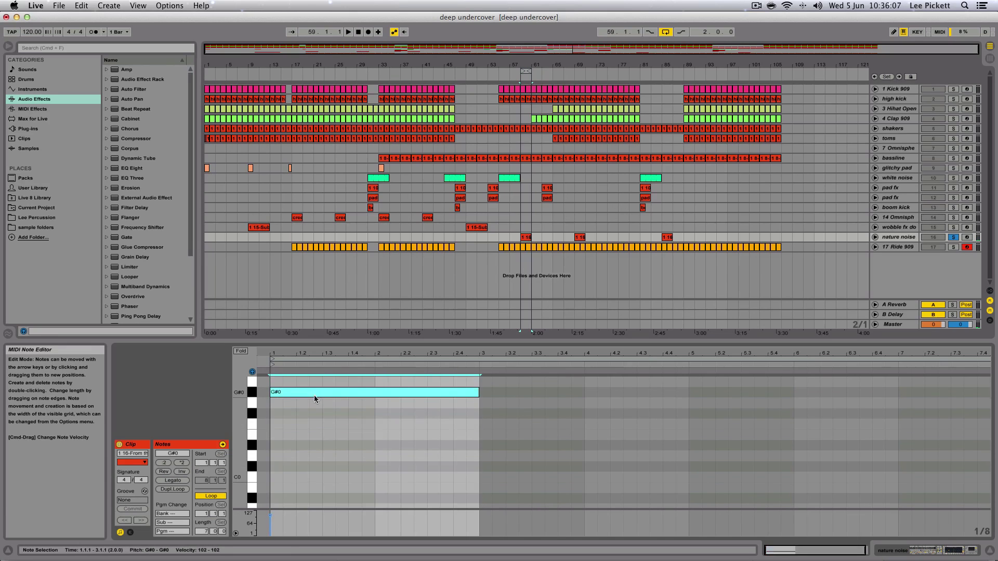
pyautogui.scroll(3, 314, 396)
pyautogui.moveTo(305, 448); pyautogui.dragTo(305, 410)
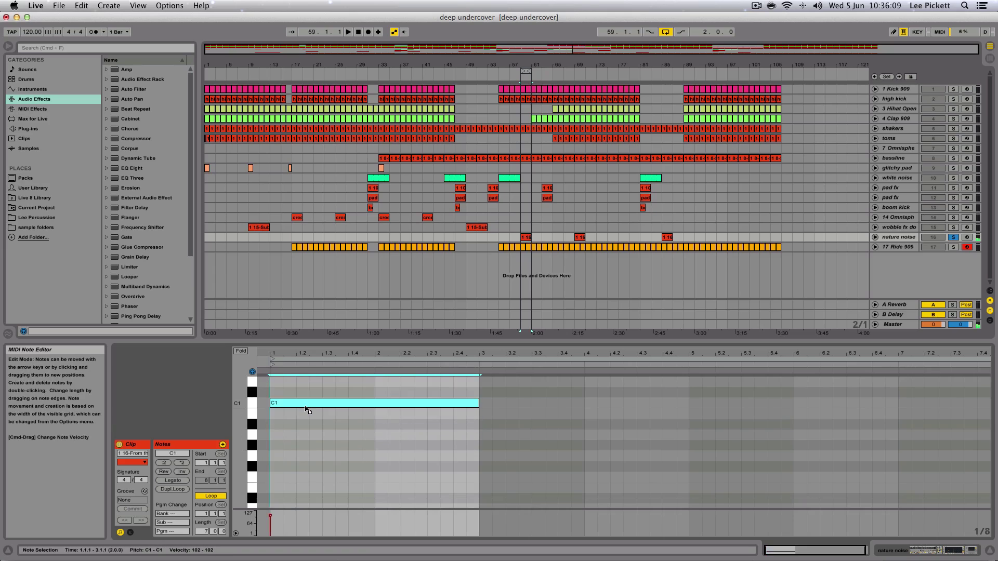
# Raise the nature noise clip's note through A#1 and F2 up to C3
pyautogui.scroll(5, 305, 406)
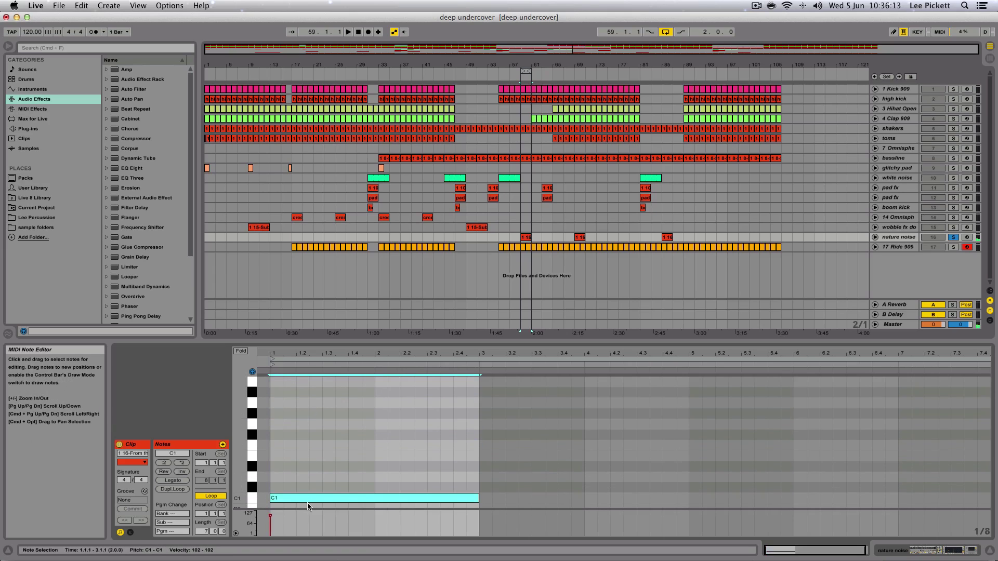
pyautogui.moveTo(308, 506); pyautogui.dragTo(308, 392)
pyautogui.scroll(5, 307, 392)
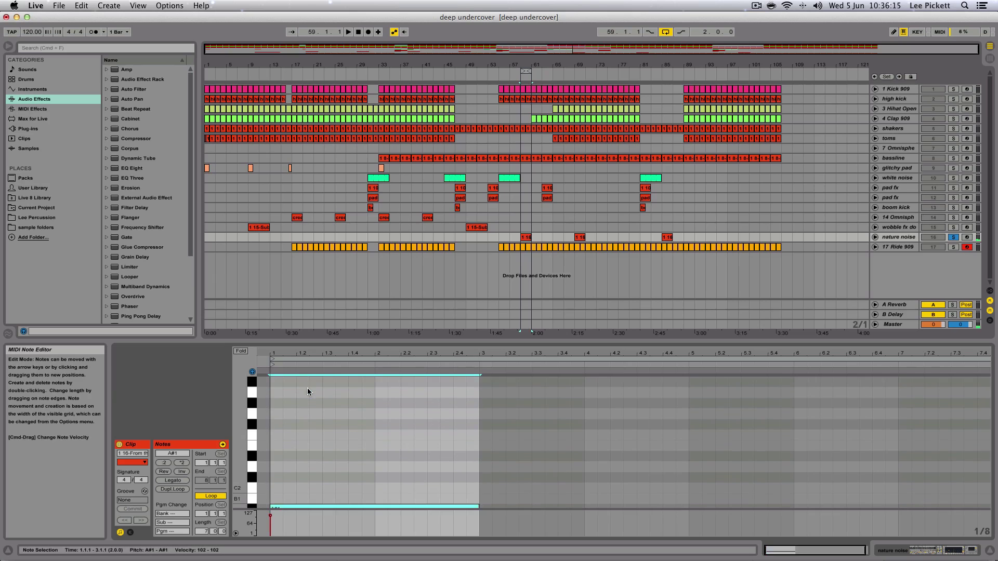
pyautogui.scroll(-3, 307, 388)
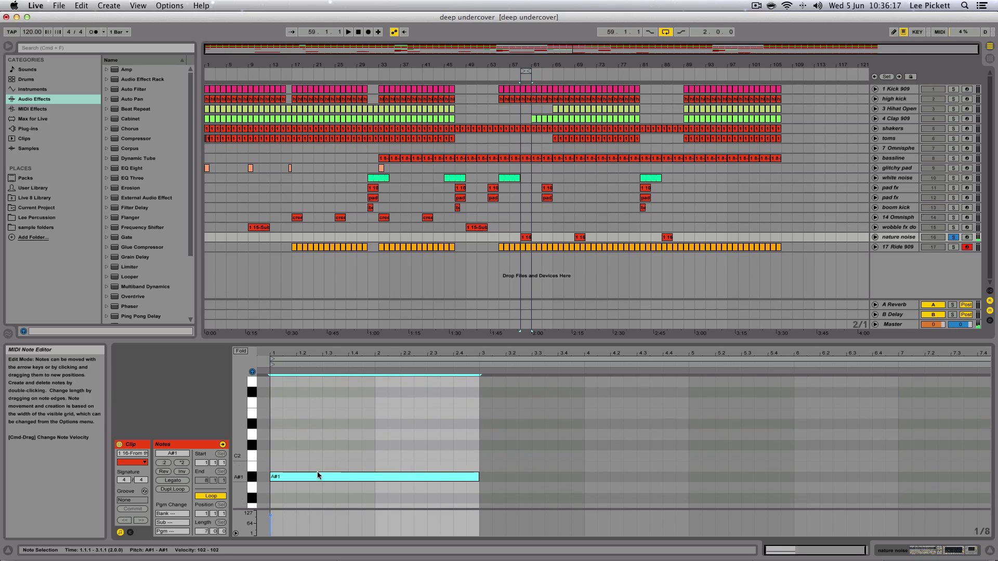
pyautogui.moveTo(318, 475); pyautogui.dragTo(319, 407)
pyautogui.scroll(5, 319, 407)
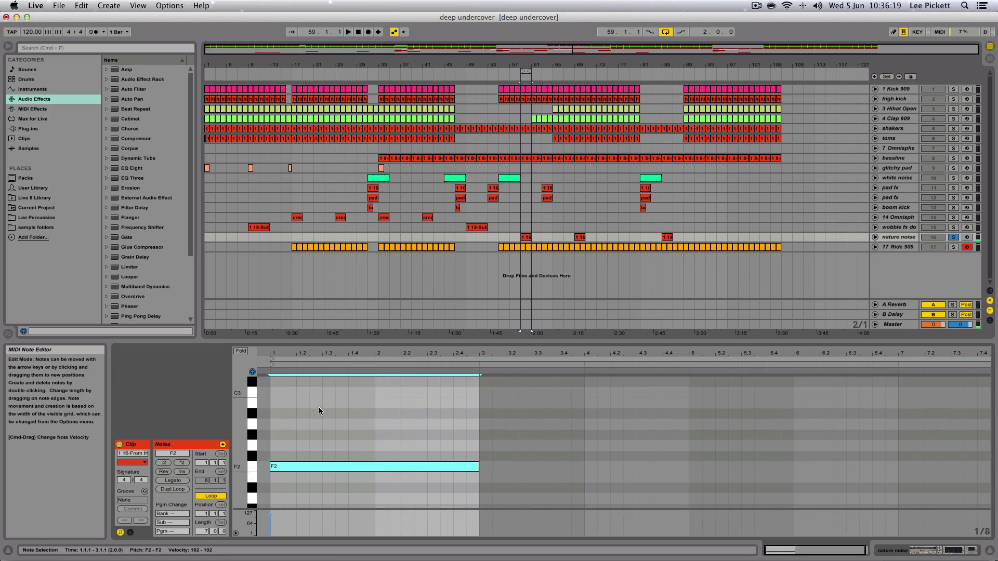
pyautogui.moveTo(311, 466); pyautogui.dragTo(309, 393)
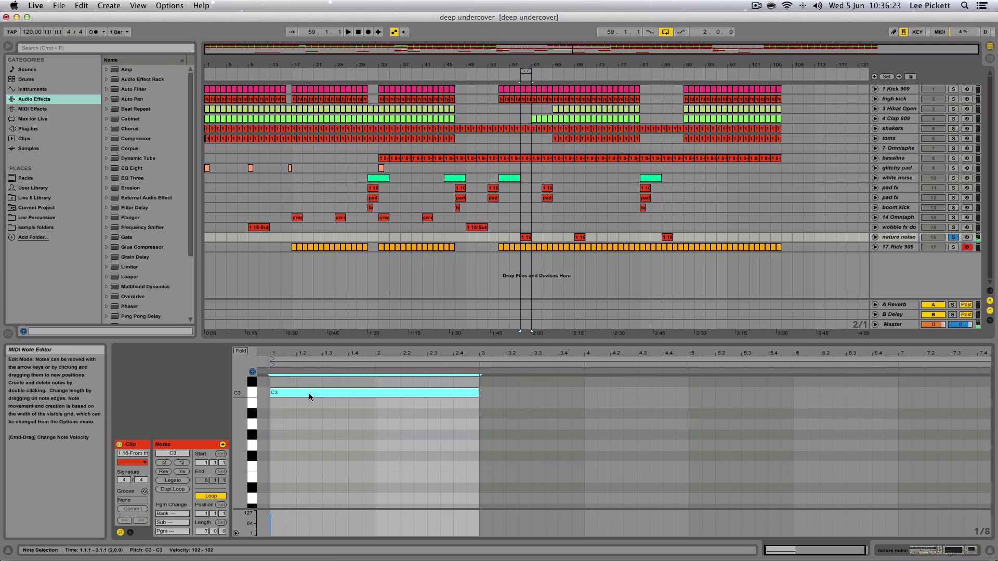
# Transpose the nature noise clip's note up one more octave to C4
pyautogui.scroll(8, 309, 393)
pyautogui.scroll(3, 309, 393)
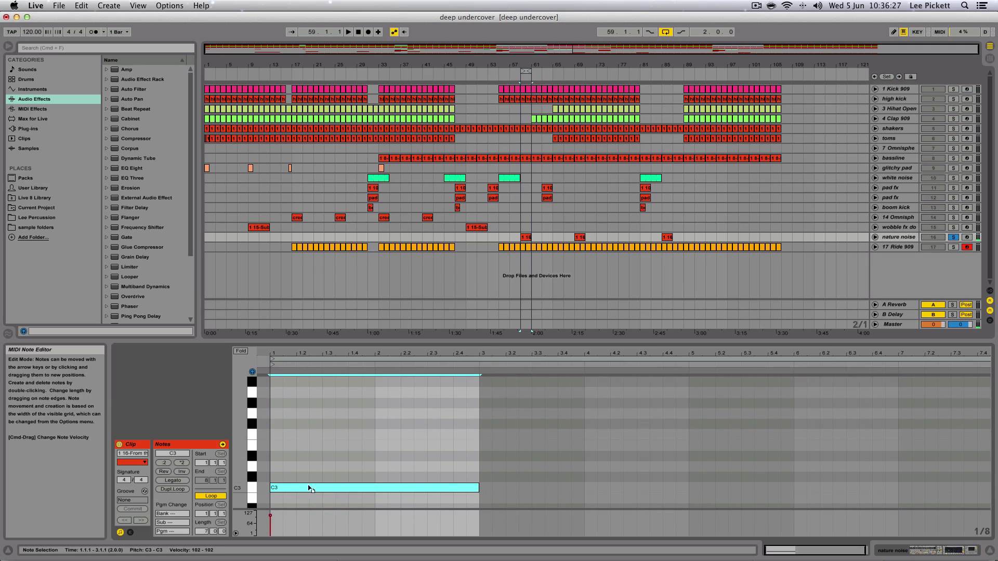
pyautogui.moveTo(307, 486); pyautogui.dragTo(311, 384)
pyautogui.scroll(5, 311, 385)
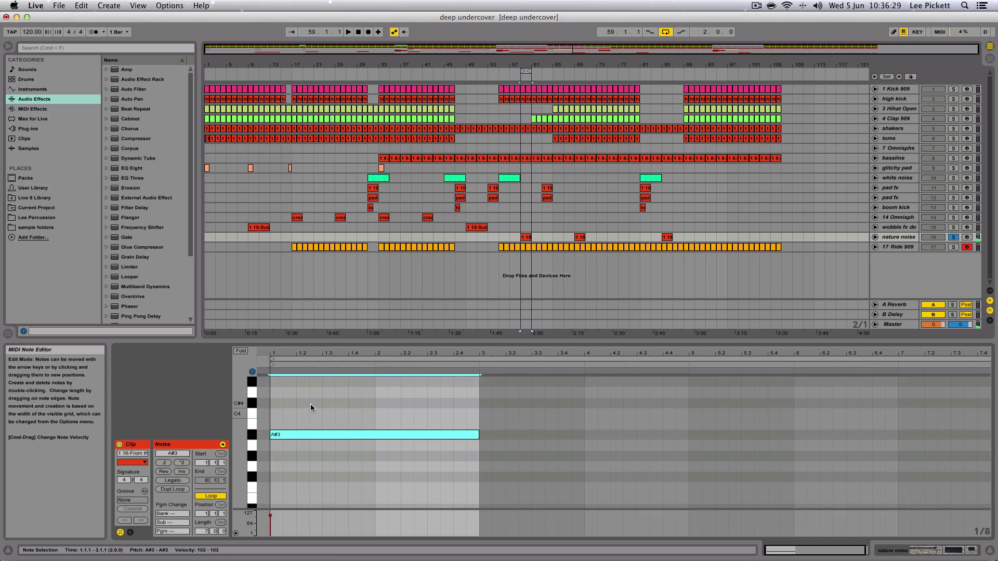
pyautogui.moveTo(310, 435); pyautogui.dragTo(309, 416)
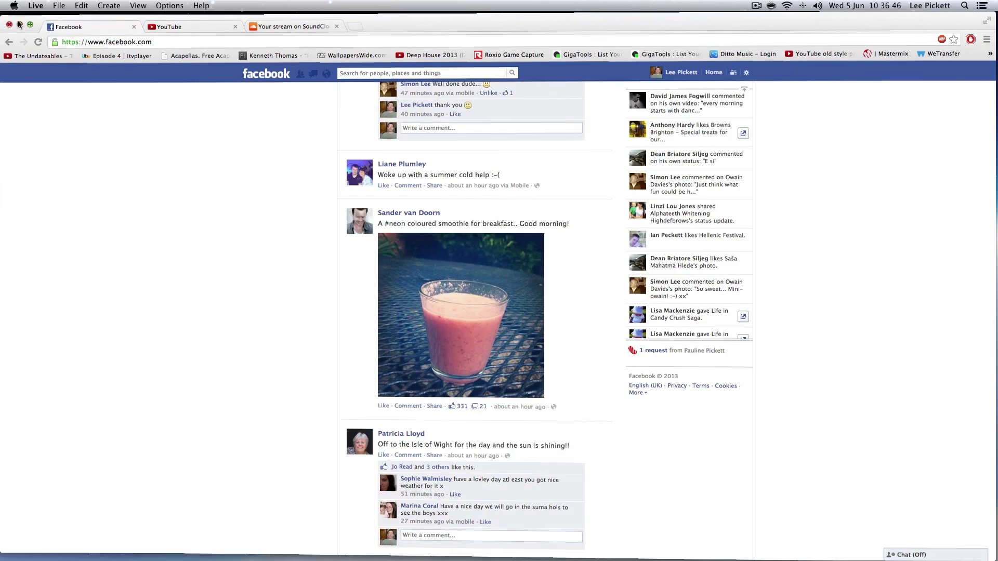
# Minimise the browser window and open the 'A Walk in the Rainforest' MP3 from the desktop in QuickTime Player
pyautogui.click(19, 24)
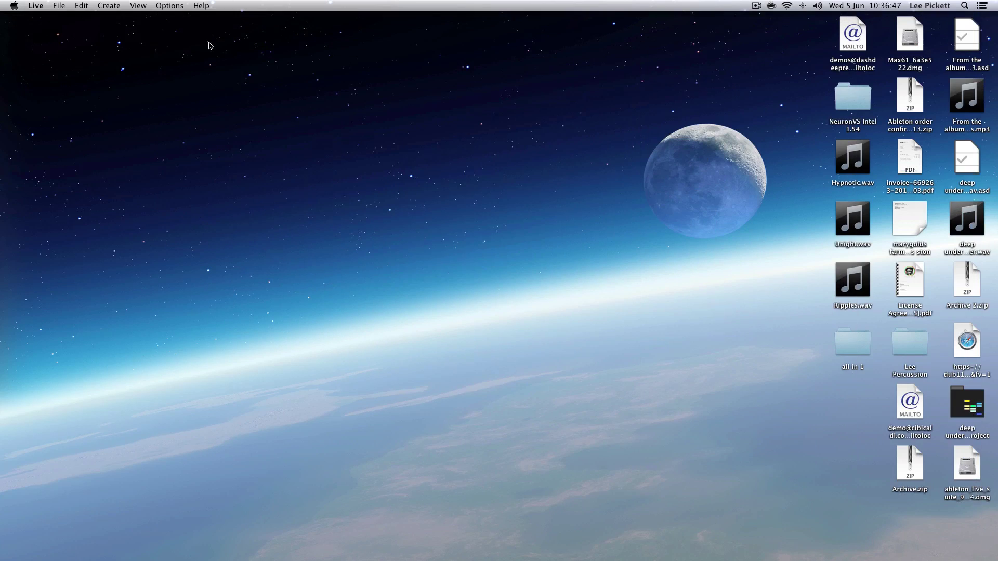
pyautogui.click(602, 154)
pyautogui.click(960, 93)
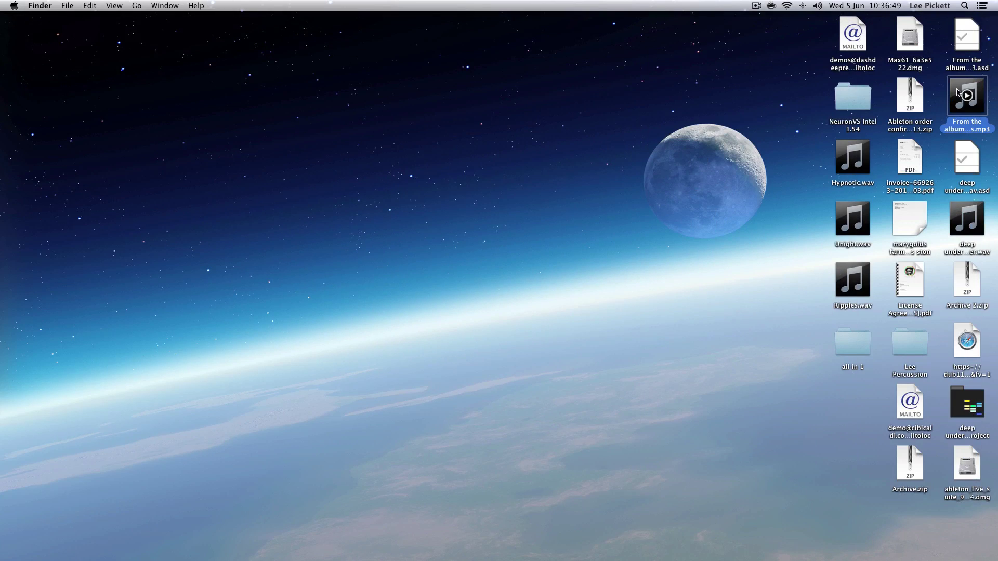
pyautogui.rightClick(959, 90)
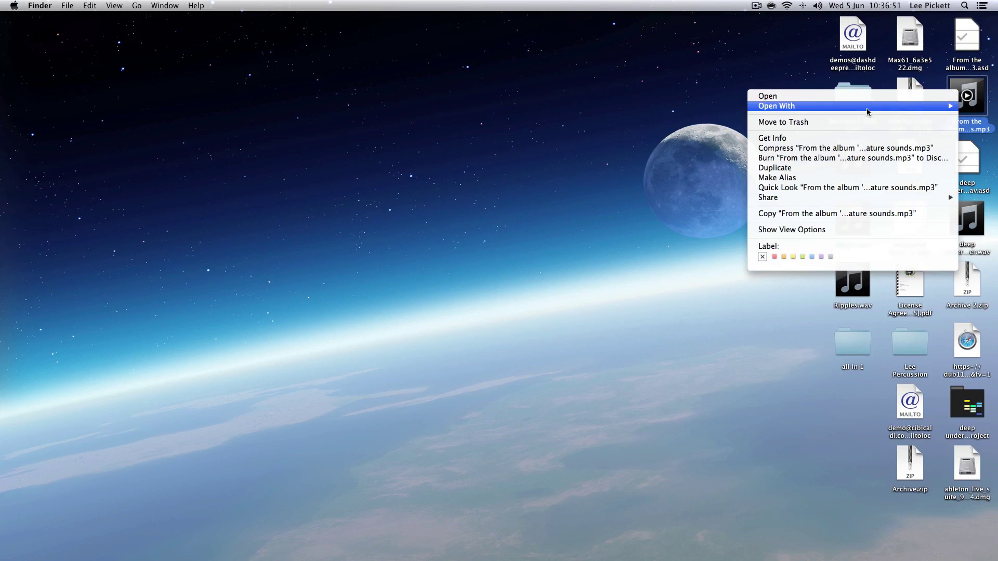
pyautogui.moveTo(867, 111)
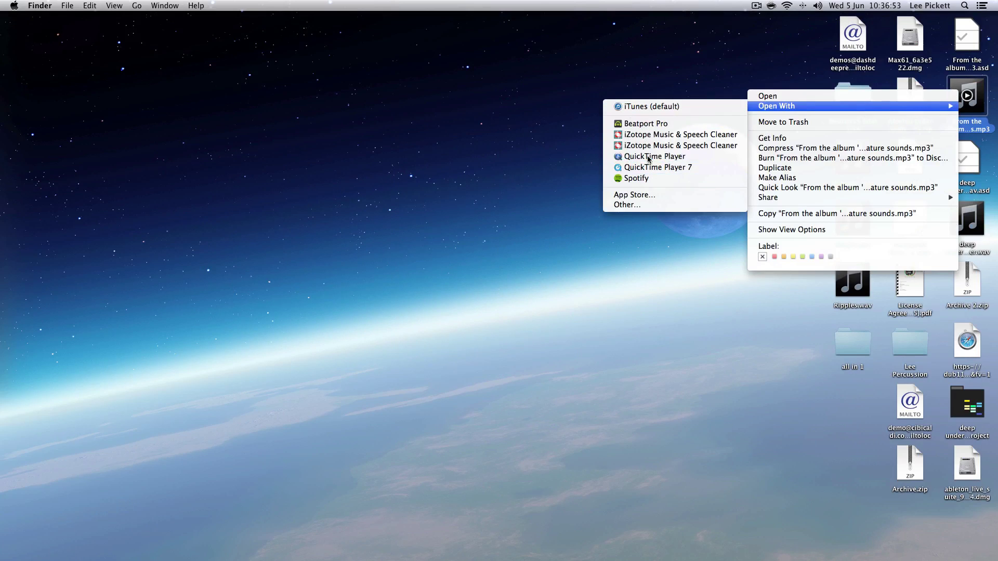
pyautogui.click(677, 166)
pyautogui.click(710, 168)
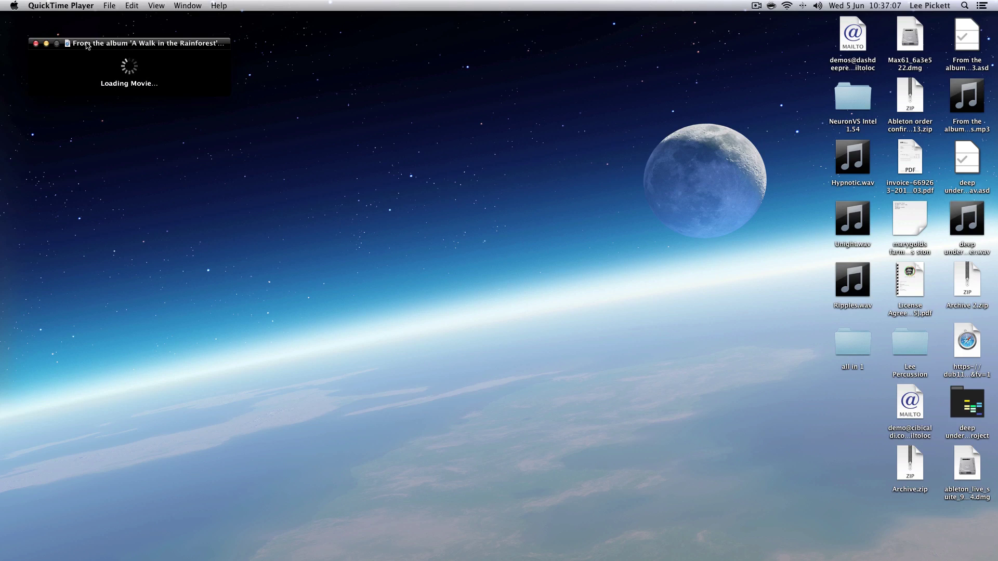
# Listen to the original rainforest recording at reduced volume, with the player window moved nearer the centre, and pause it
pyautogui.moveTo(87, 45); pyautogui.dragTo(300, 113)
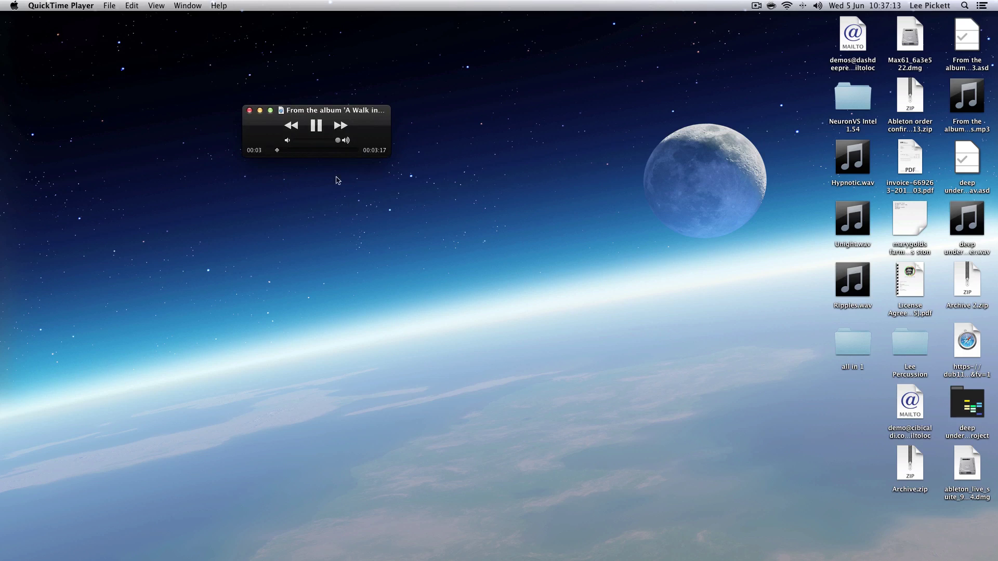
pyautogui.moveTo(338, 140); pyautogui.dragTo(315, 141)
pyautogui.press('space')
pyautogui.click(316, 128)
pyautogui.click(316, 129)
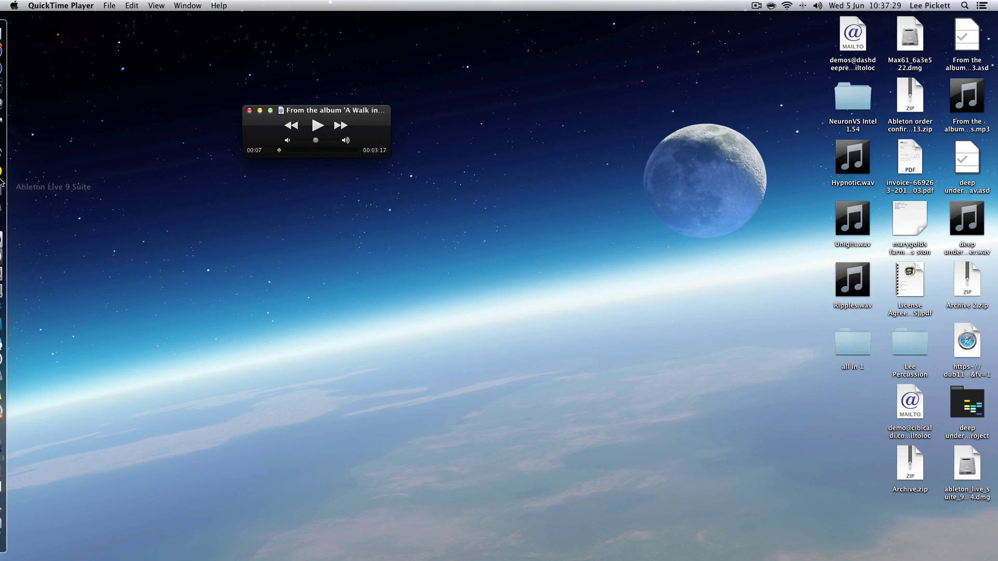
# Switch back to Ableton Live, replace the nature noise clip at bar 59 with a copy of the following clip, and play the loop
pyautogui.click(13, 188)
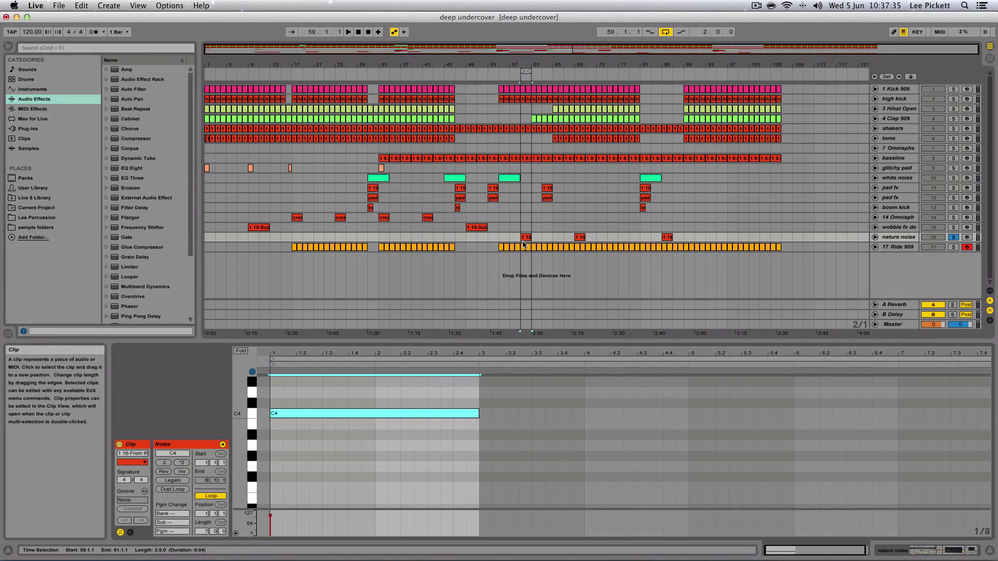
pyautogui.press('Delete')
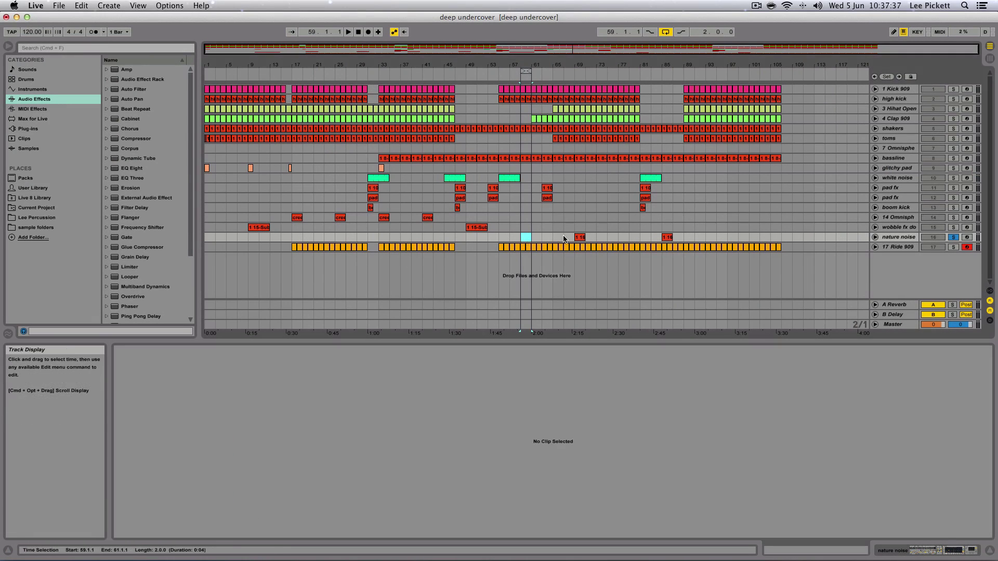
pyautogui.moveTo(581, 239); pyautogui.dragTo(529, 240)
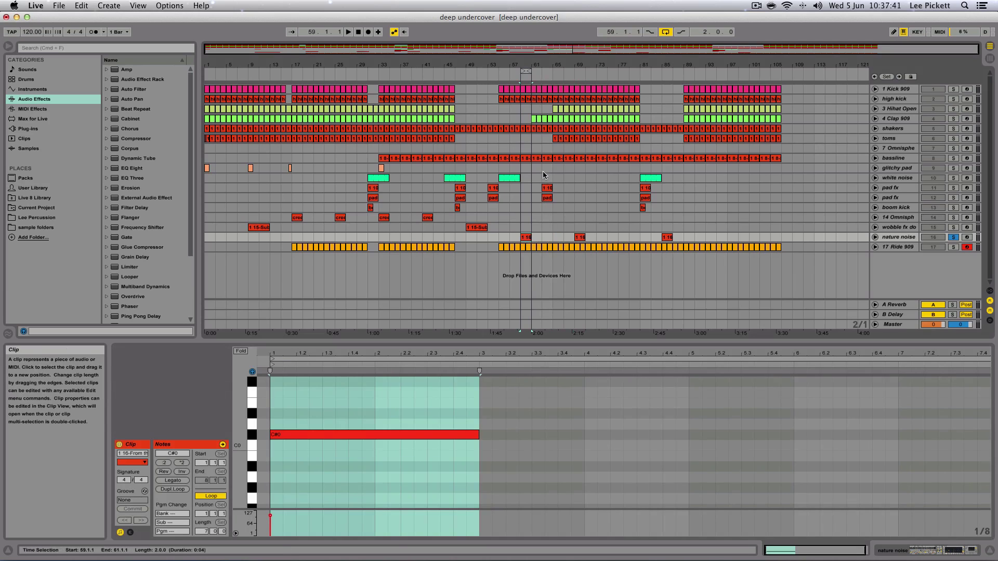
pyautogui.press('space')
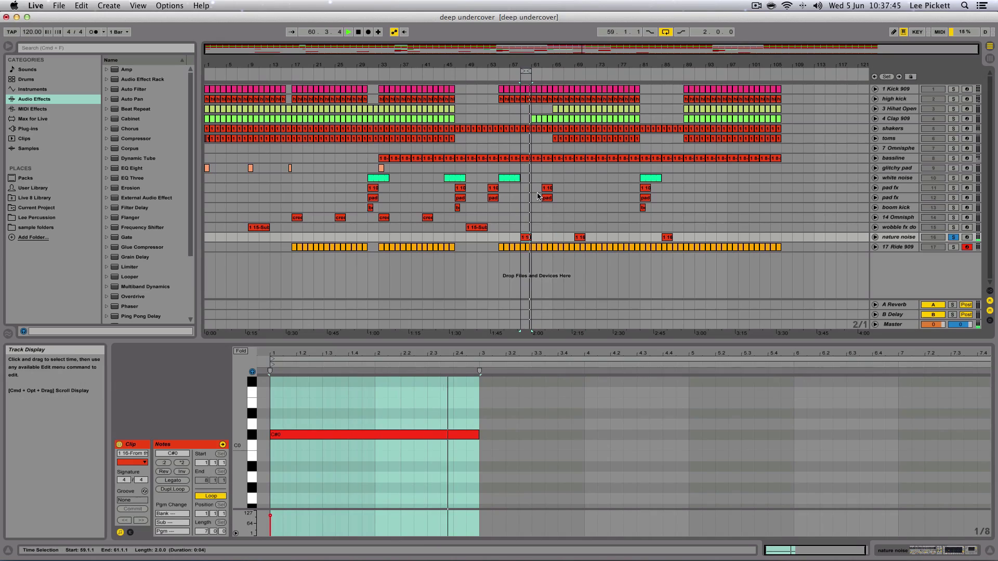
# Stop playback, take the nature noise track out of solo and clear the clip selection
pyautogui.press('space')
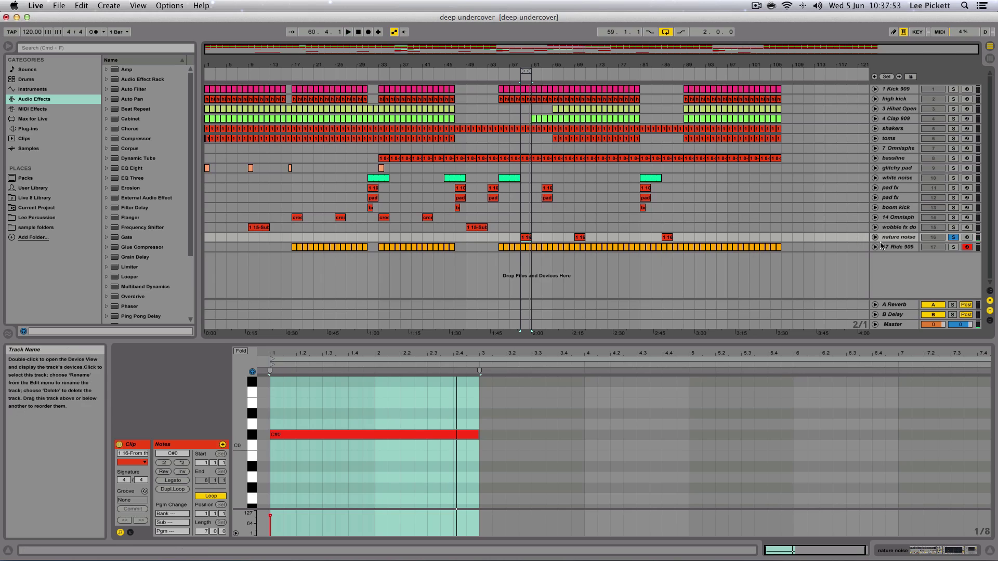
pyautogui.click(955, 237)
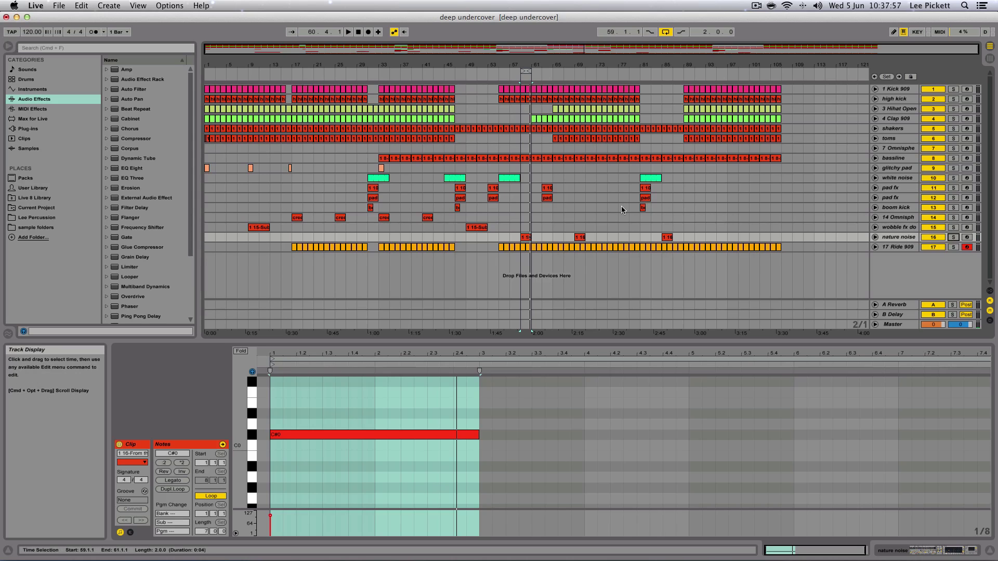
pyautogui.click(828, 248)
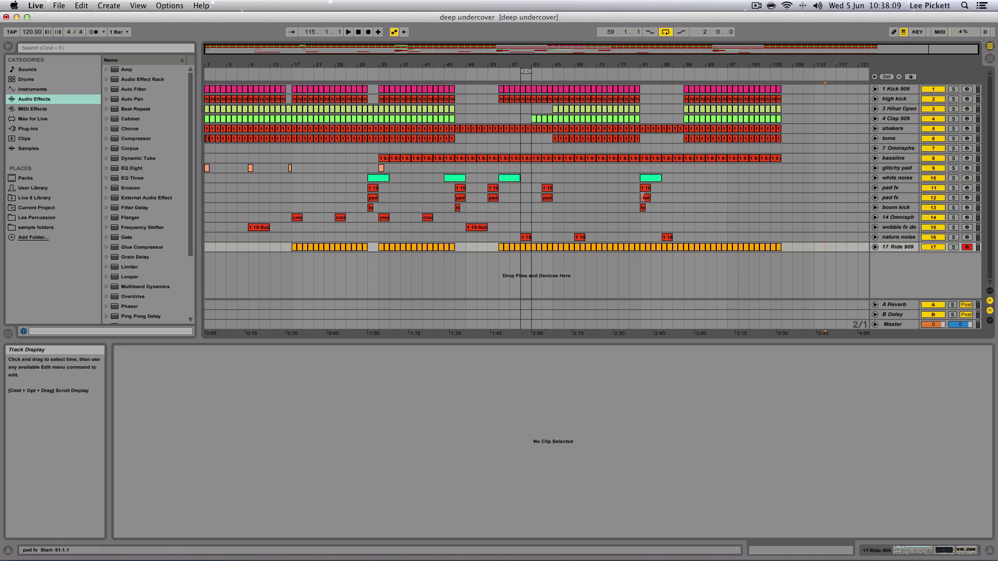
# Unfold the wobble fx down track and show its device chain in Session View
pyautogui.click(899, 228)
pyautogui.click(875, 227)
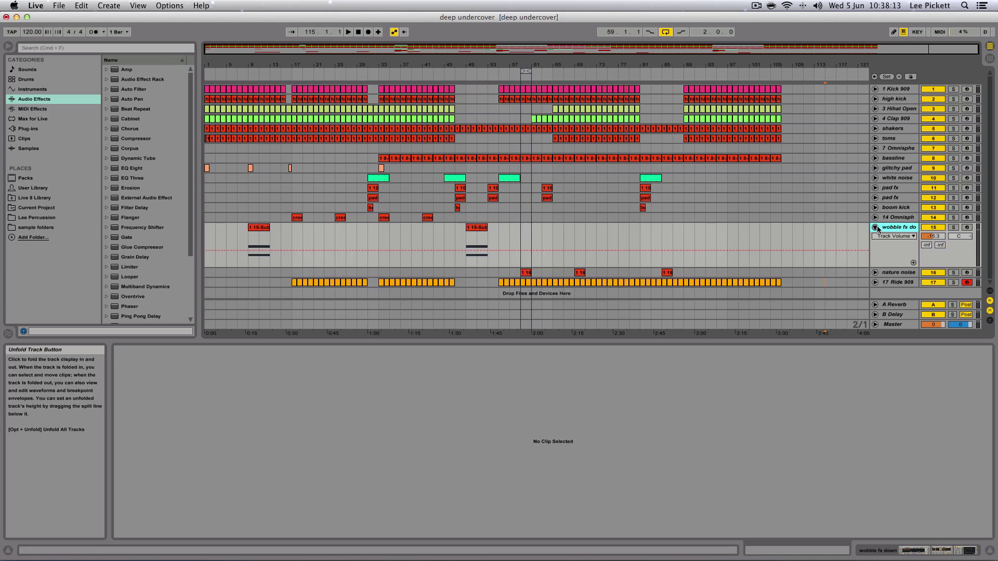
pyautogui.click(990, 59)
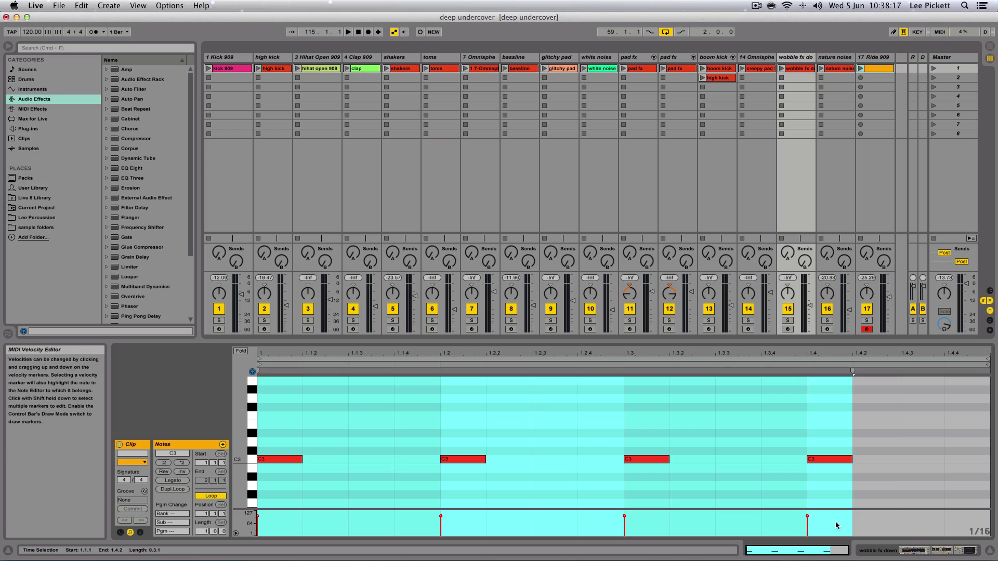
pyautogui.click(910, 551)
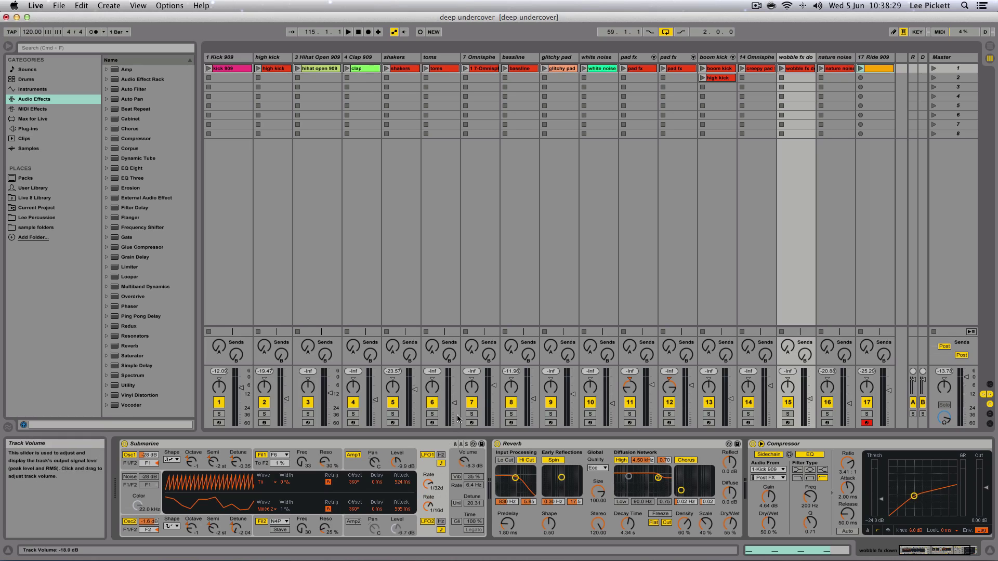
# Audition the wobble fx down track in solo over a four-bar arrangement loop from bar 49, ending with it unsoloed and folded
pyautogui.click(787, 414)
pyautogui.press('space')
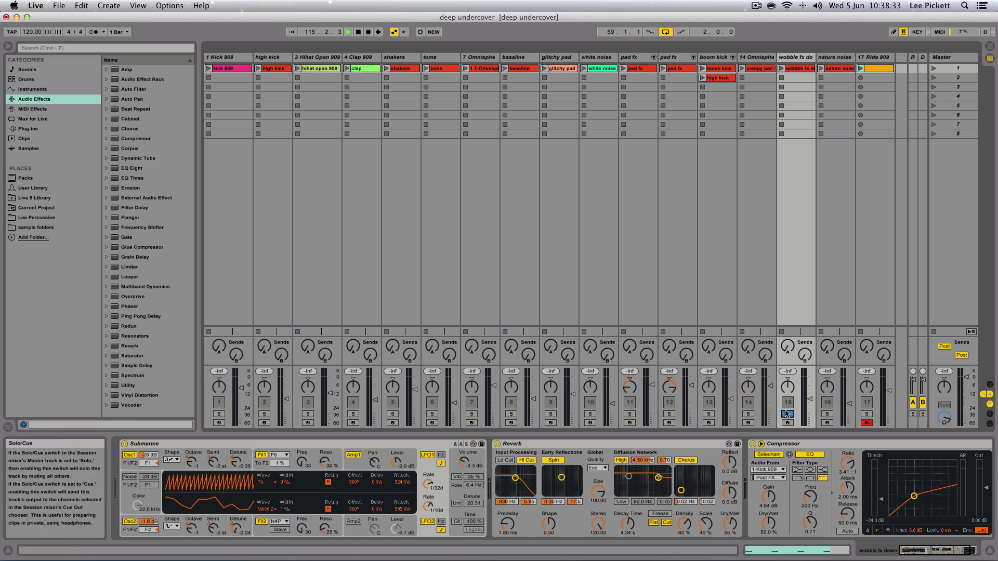
pyautogui.click(990, 48)
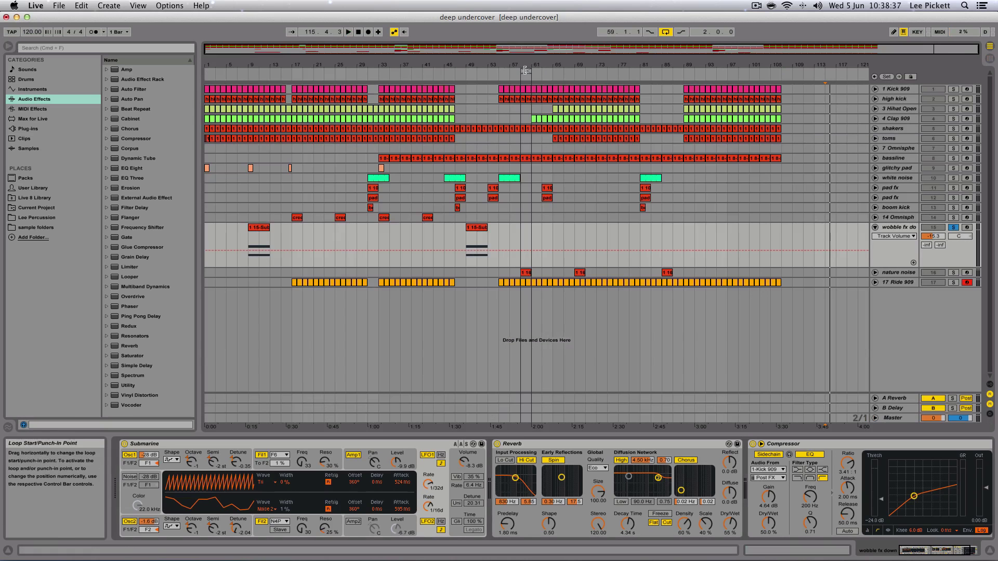
pyautogui.moveTo(526, 69); pyautogui.dragTo(479, 72)
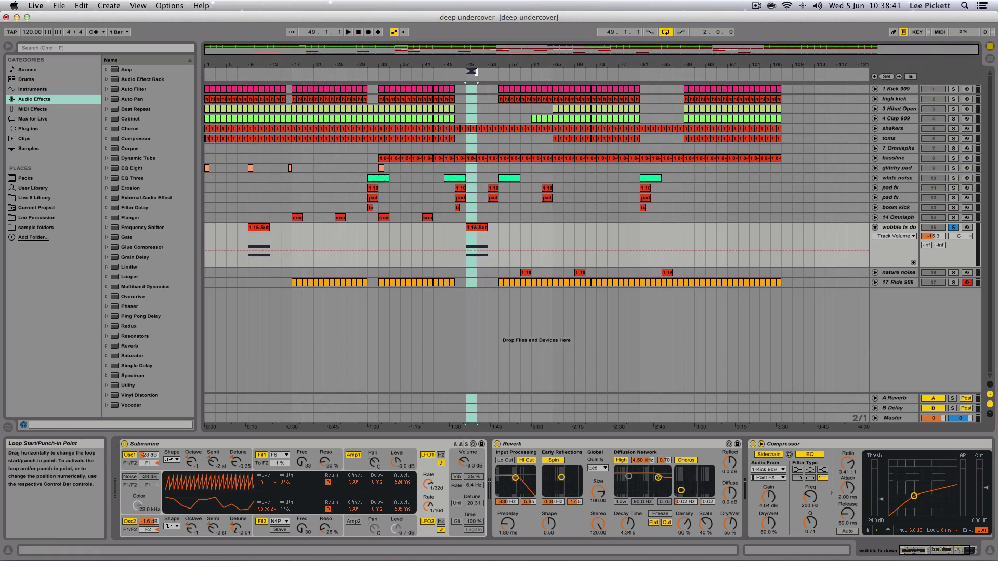
pyautogui.moveTo(475, 71); pyautogui.dragTo(488, 73)
pyautogui.press('space')
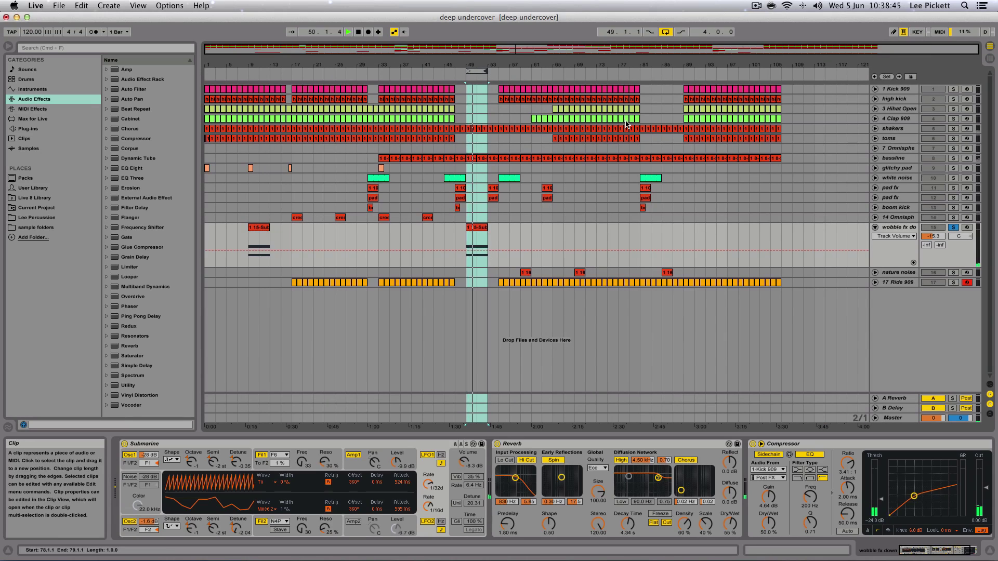
pyautogui.click(953, 228)
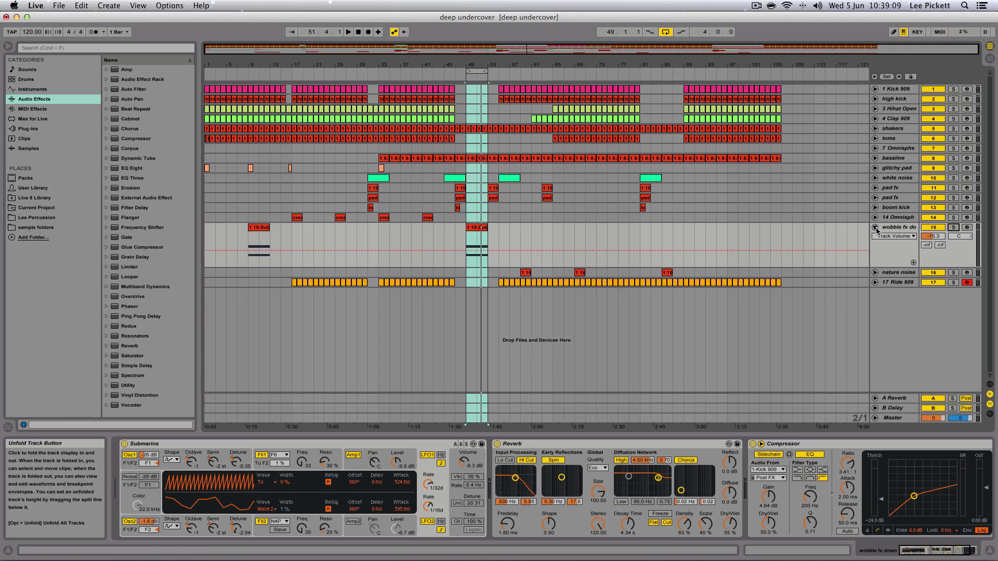
pyautogui.press('Left')
# Unfold and solo the boom kick track, and listen to it over a two-bar arrangement loop starting at bar 47
pyautogui.click(894, 208)
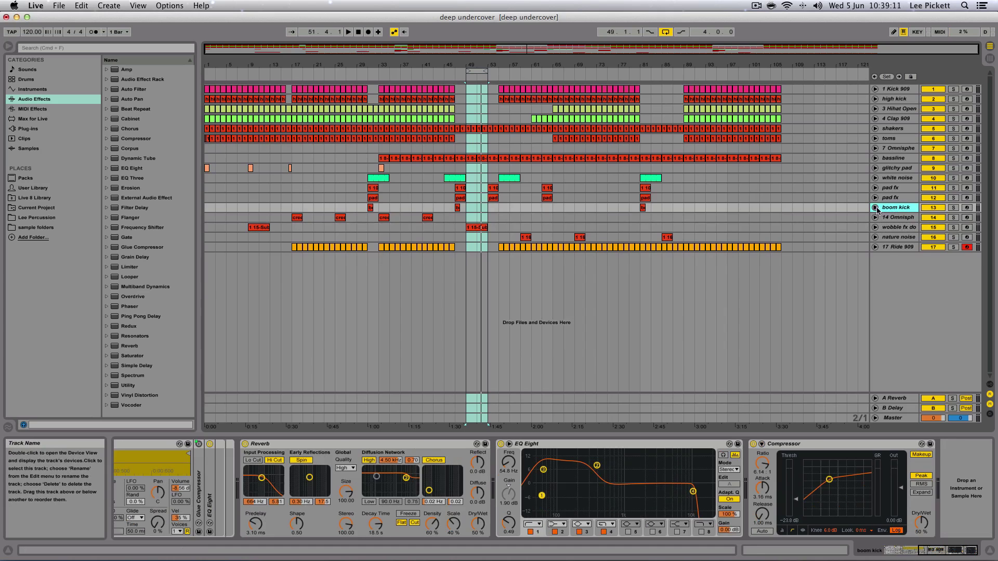
pyautogui.click(875, 207)
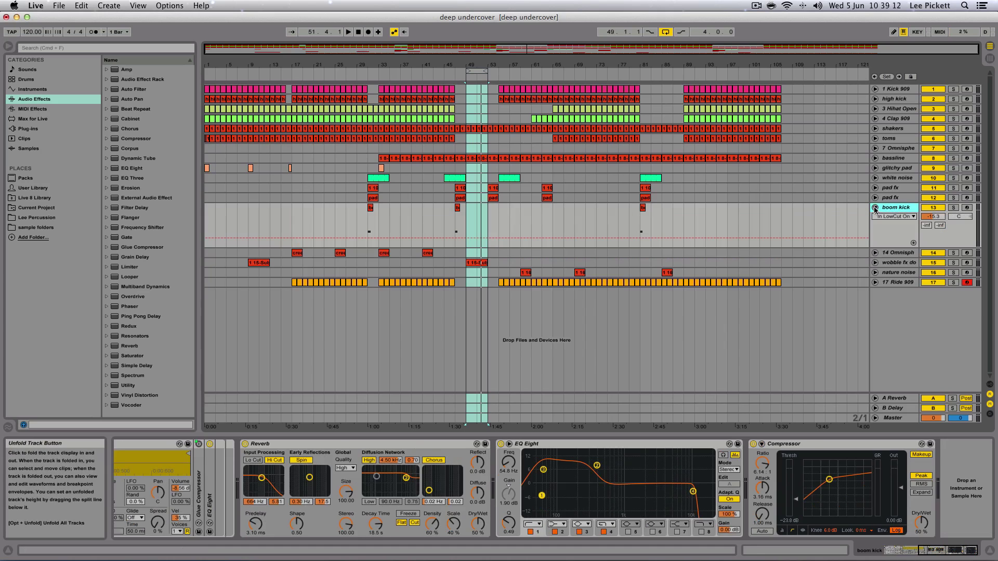
pyautogui.click(953, 207)
pyautogui.click(989, 59)
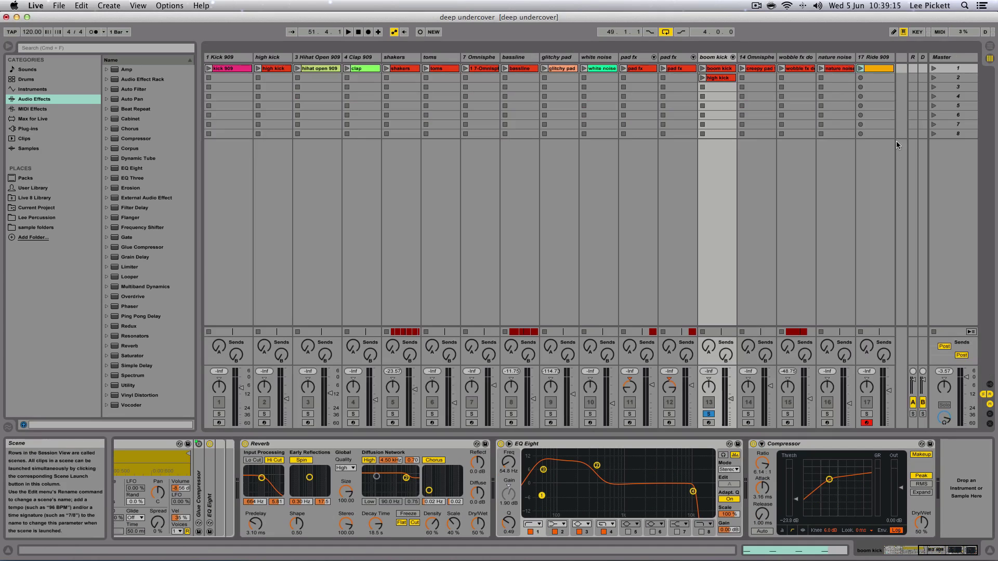
pyautogui.click(987, 48)
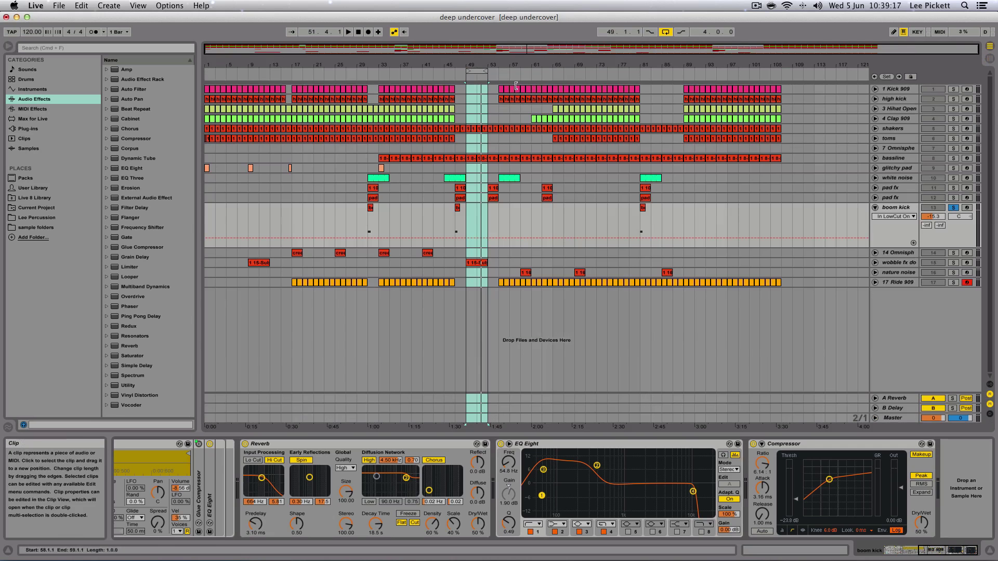
pyautogui.moveTo(477, 71); pyautogui.dragTo(462, 75)
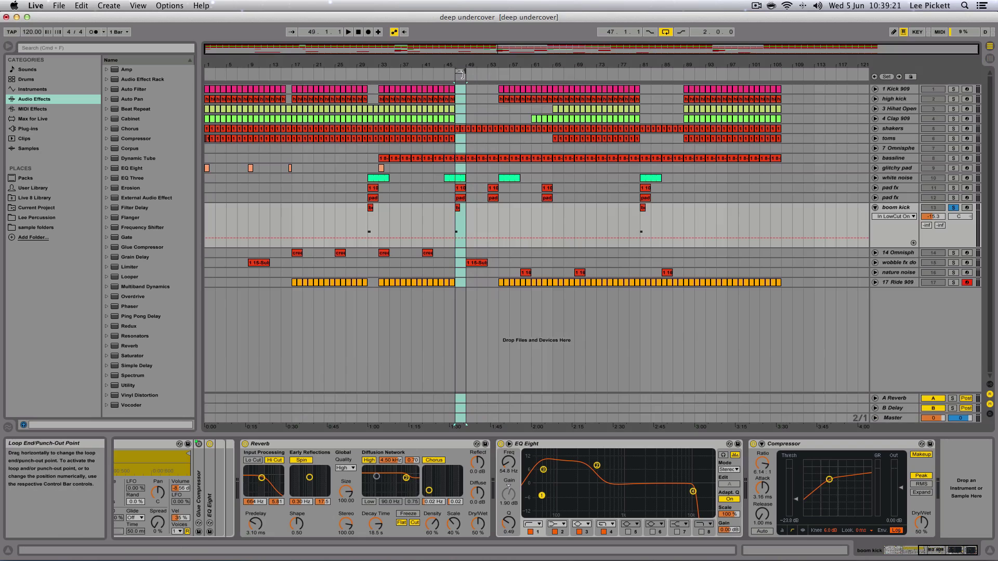
pyautogui.click(464, 75)
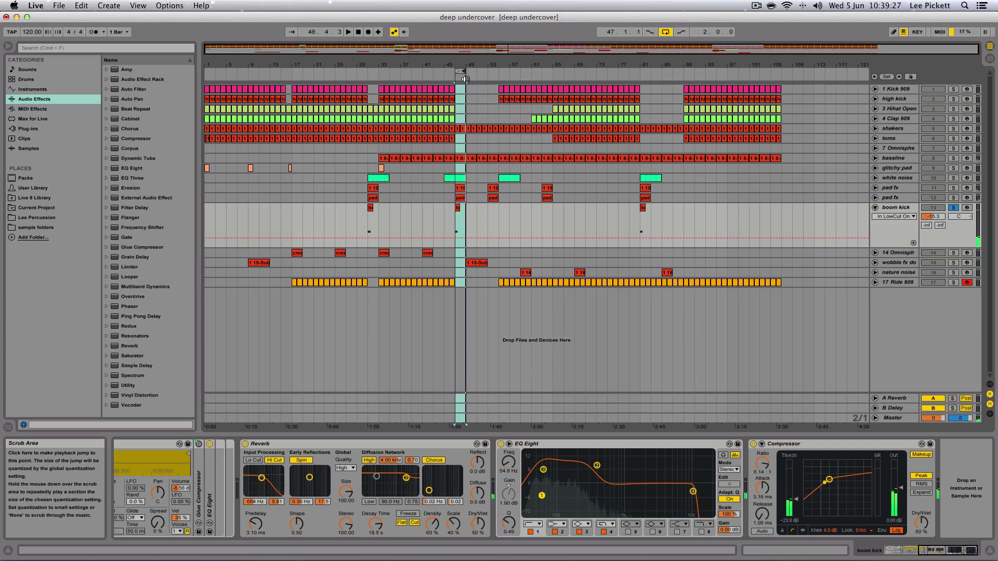
# Extend the loop to eight bars from bar 47, unsolo the boom kick and listen to that section in the full mix
pyautogui.moveTo(465, 79); pyautogui.dragTo(498, 82)
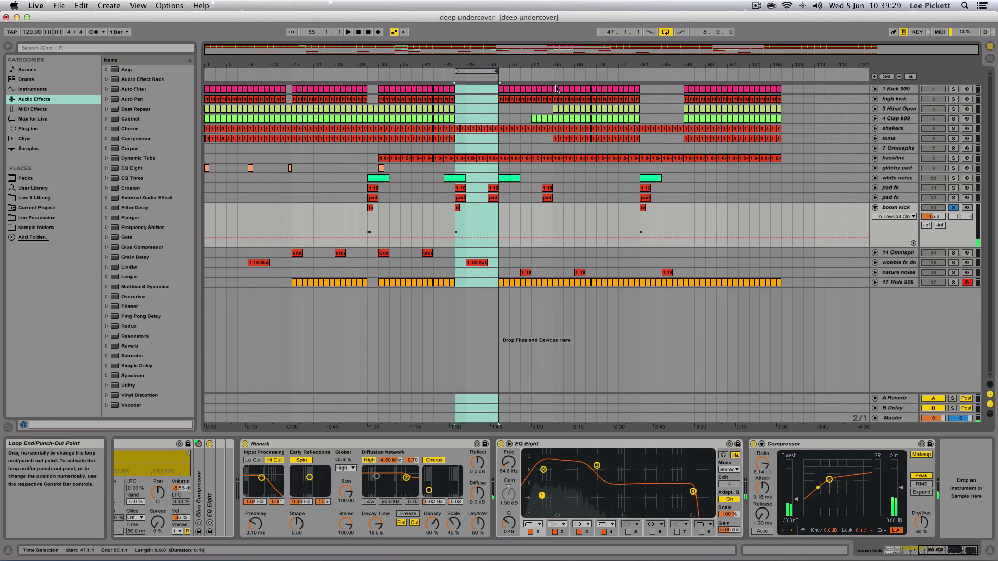
pyautogui.click(954, 208)
pyautogui.press('space')
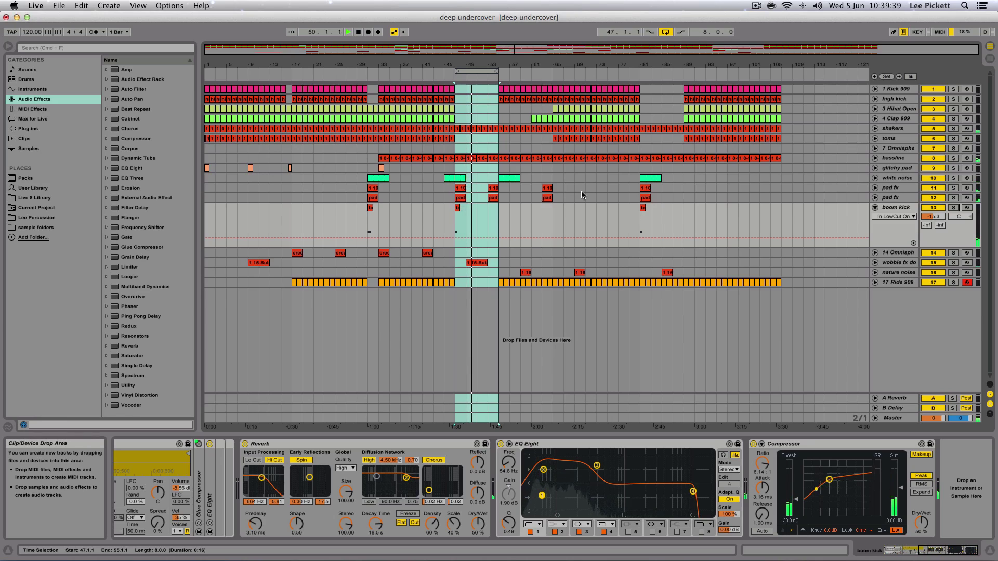
pyautogui.press('space')
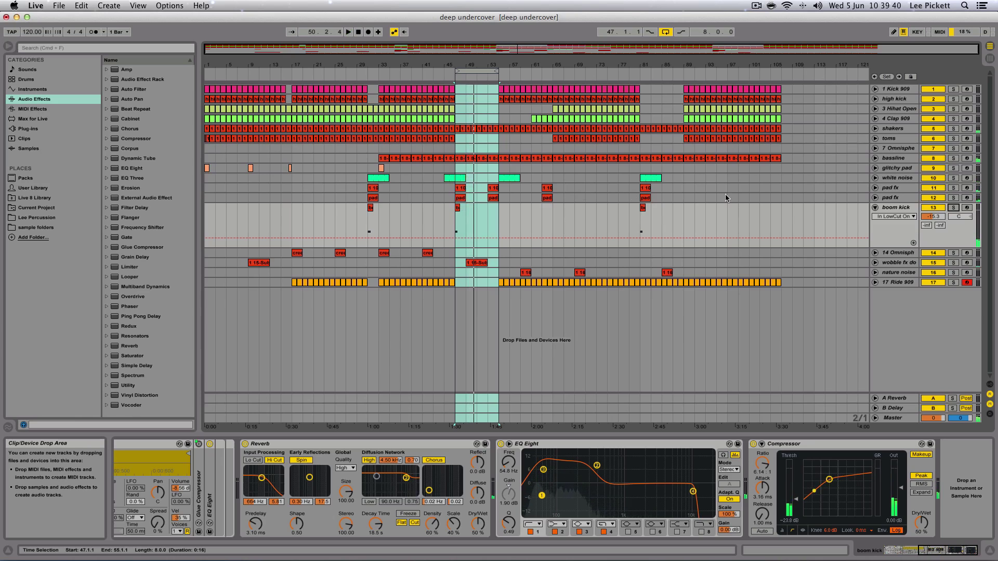
# Fold the boom kick track and examine the white noise track's F1 Freq automation, folding that track again
pyautogui.click(875, 208)
pyautogui.click(875, 178)
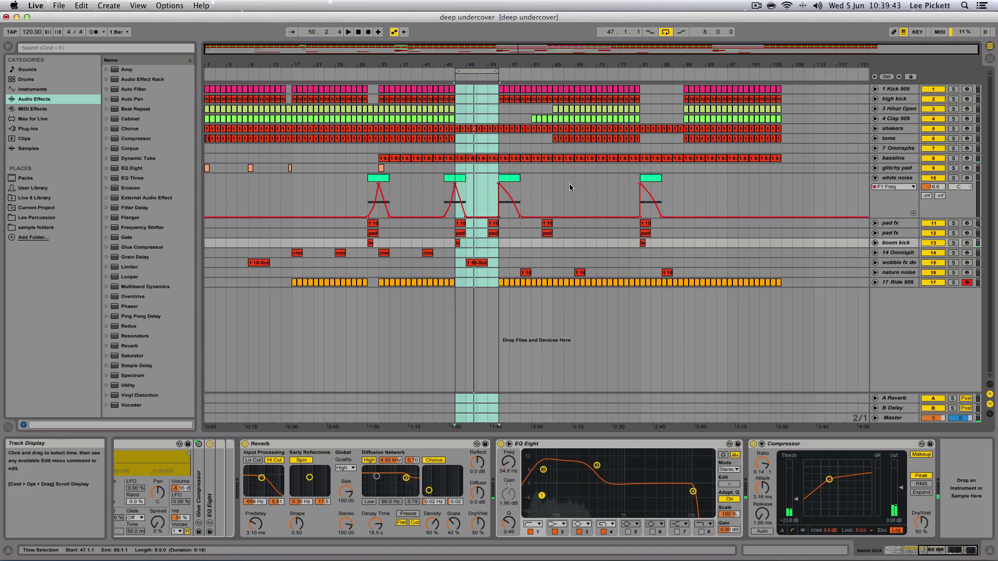
pyautogui.click(875, 177)
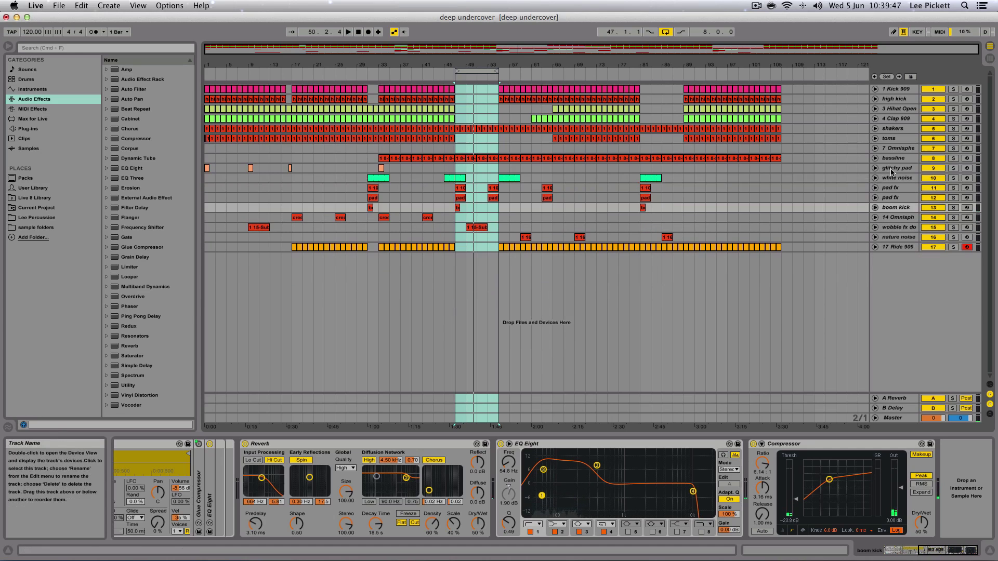
# Solo the glitchy pad track, set a two-bar loop from bar 33 and play it in Session View
pyautogui.click(894, 169)
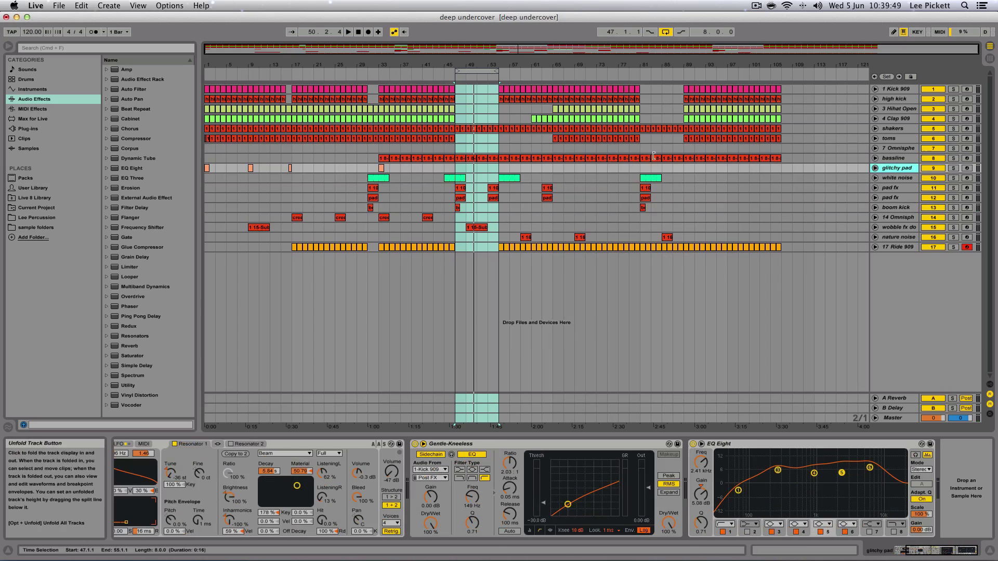
pyautogui.moveTo(464, 73); pyautogui.dragTo(385, 72)
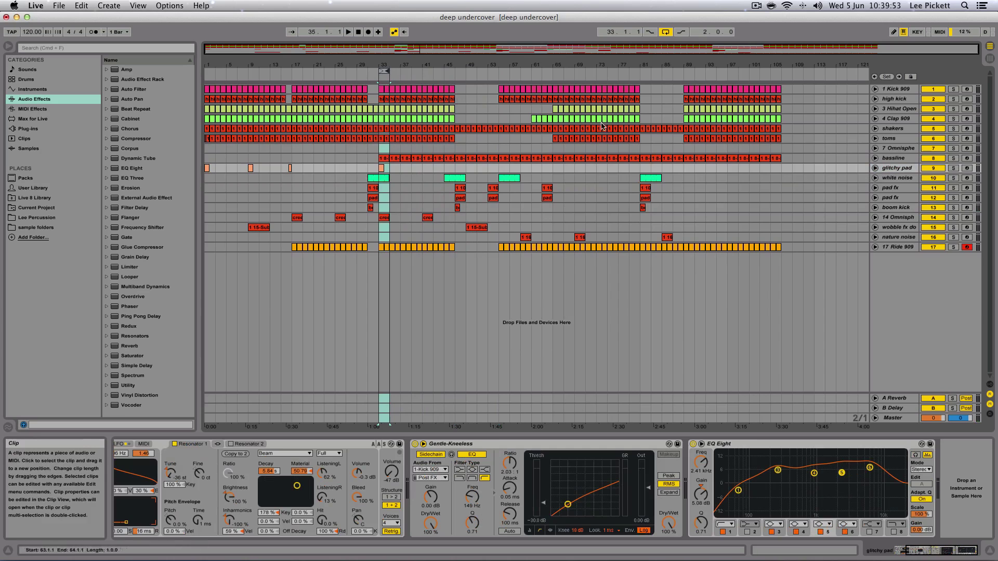
pyautogui.click(954, 168)
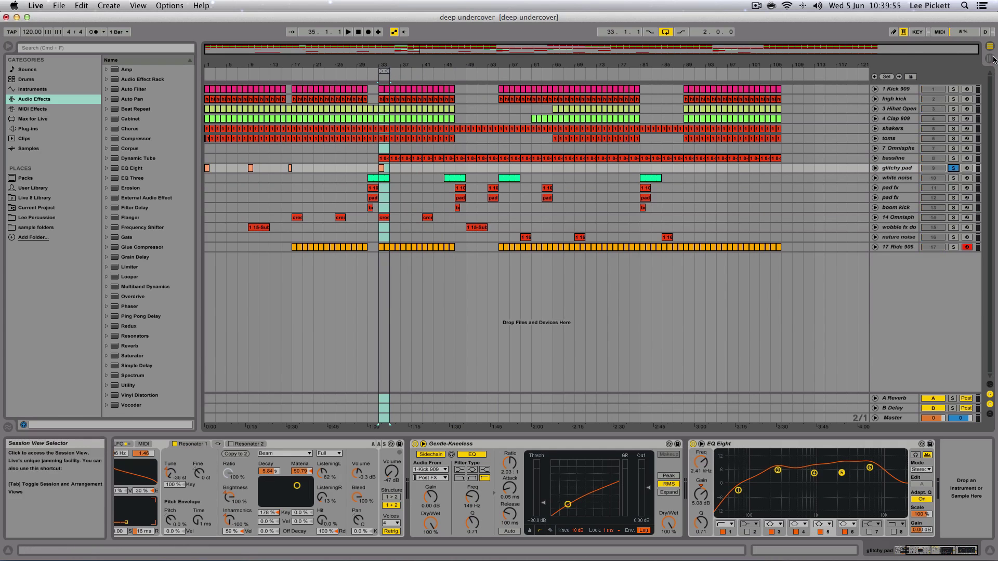
pyautogui.click(990, 58)
pyautogui.press('space')
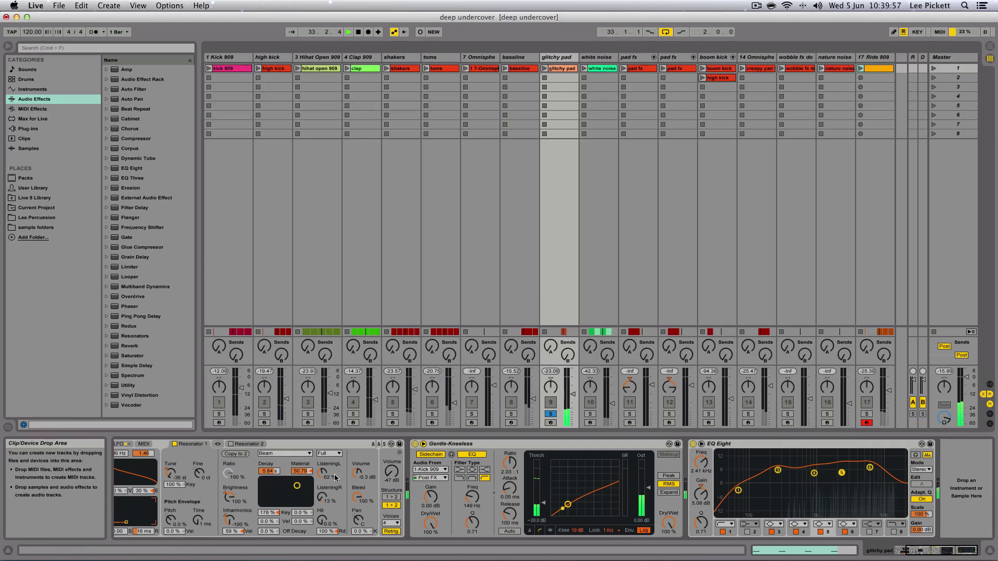
# Locate the glitchy pad's Random Moving Distortion instrument preset in the browser with Hot-Swap, and take the track out of solo
pyautogui.hscroll(-3, 310, 481)
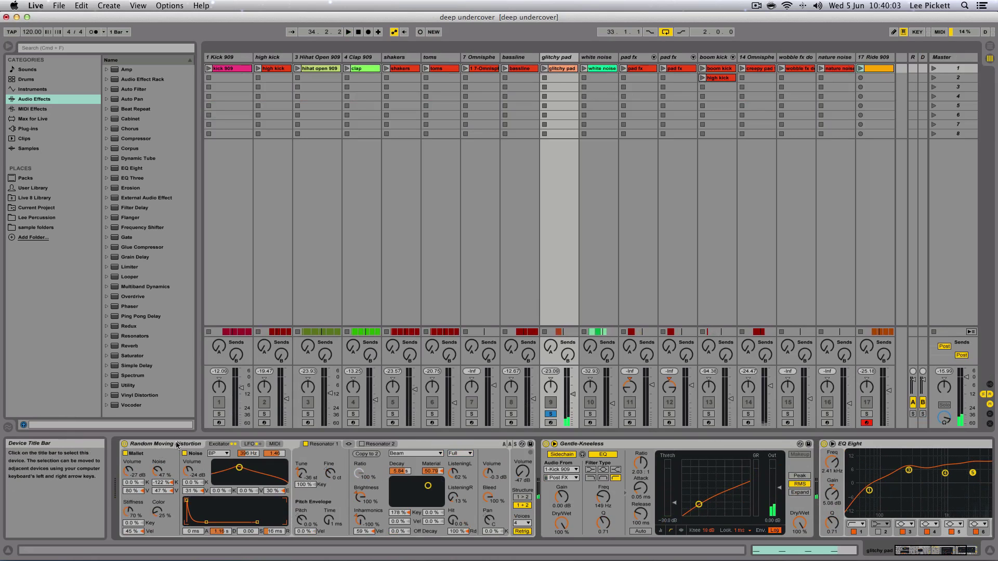
pyautogui.click(522, 446)
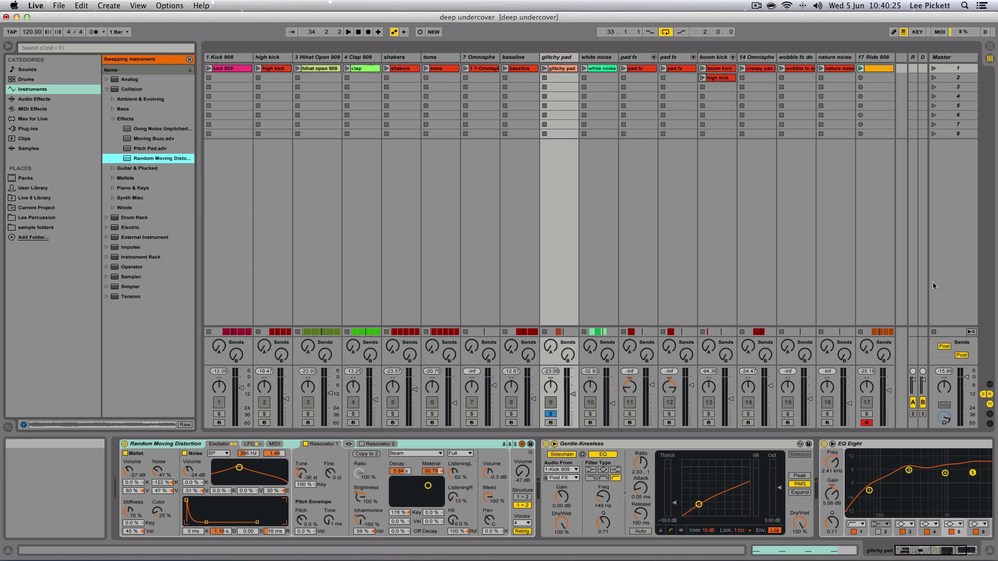
pyautogui.click(551, 414)
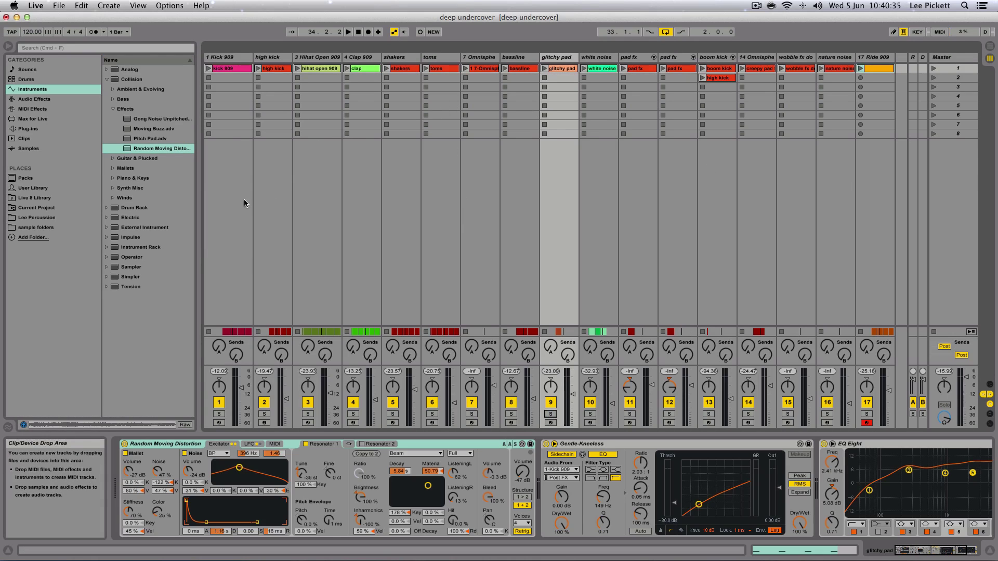
# Solo the Kick 909 track and listen to it over a four-bar arrangement loop from bar 33, stopping playback at the end
pyautogui.click(232, 169)
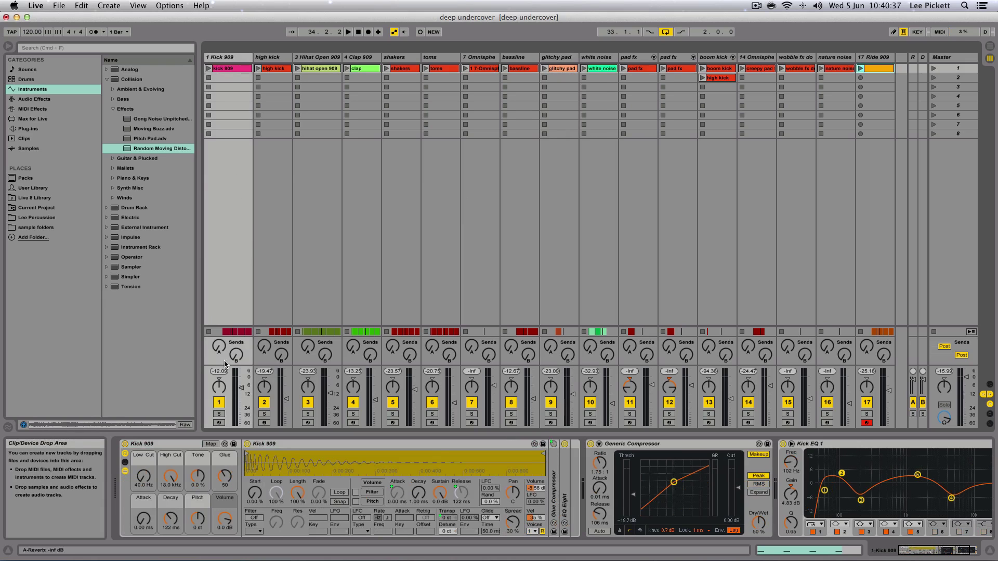
pyautogui.click(218, 414)
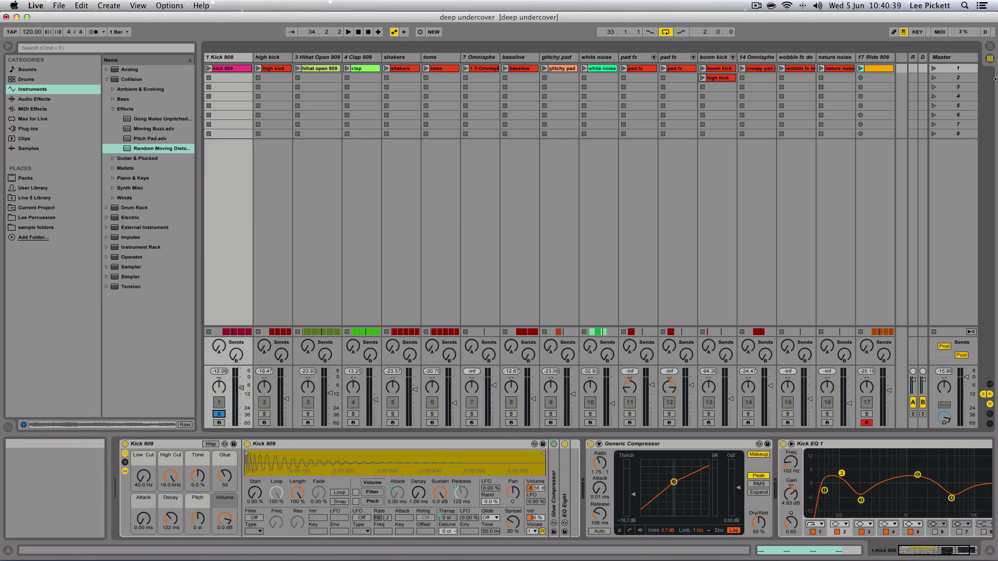
pyautogui.click(991, 48)
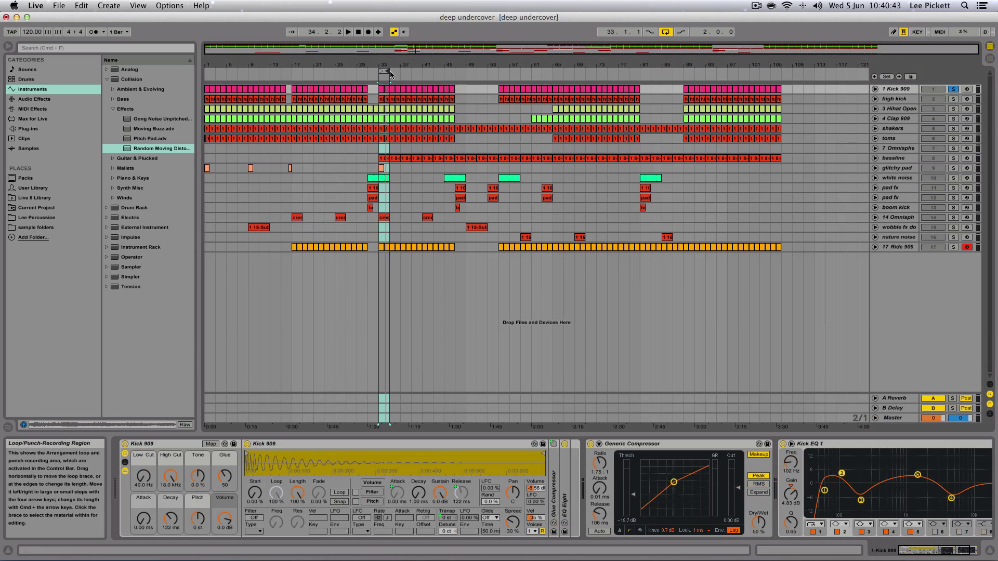
pyautogui.moveTo(389, 73); pyautogui.dragTo(399, 73)
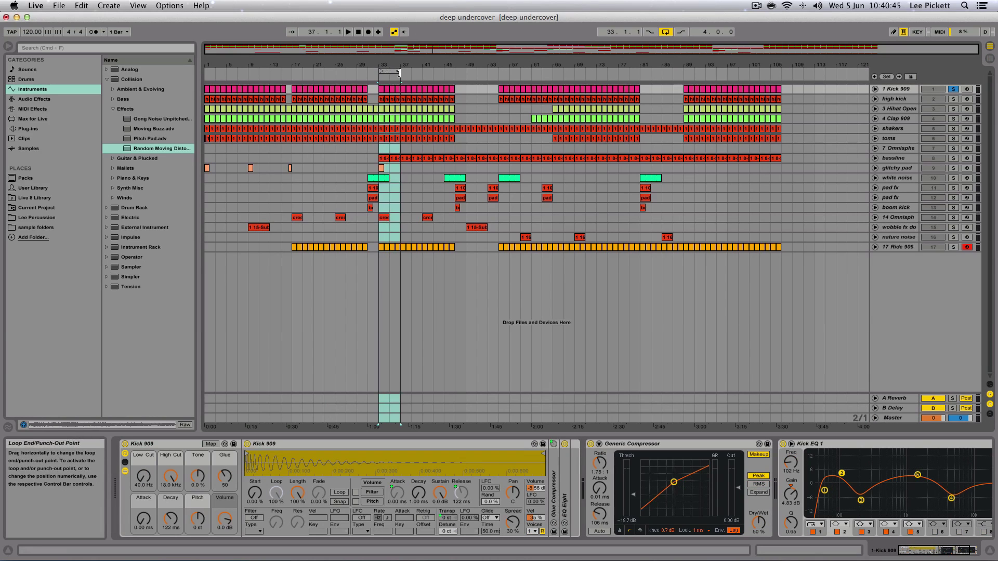
pyautogui.press('space')
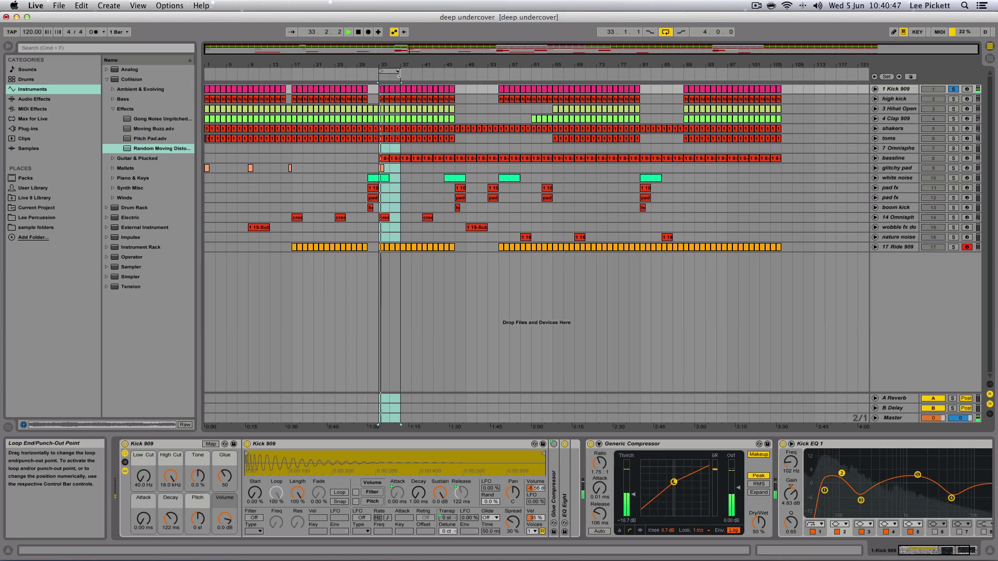
pyautogui.press('space')
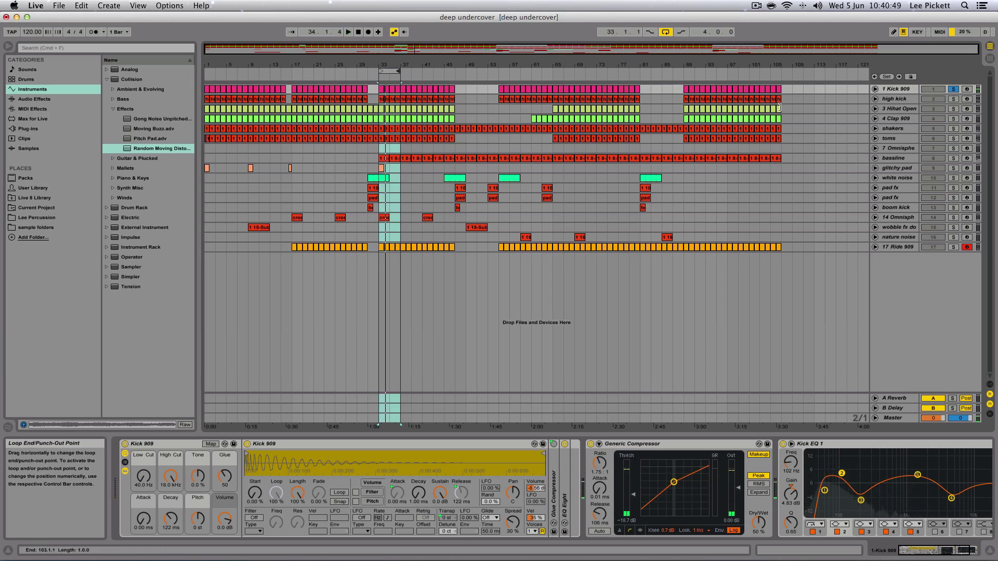
# Solo the high kick track, play it over the four-bar arrangement loop from bar 33, and take it out of solo
pyautogui.click(954, 99)
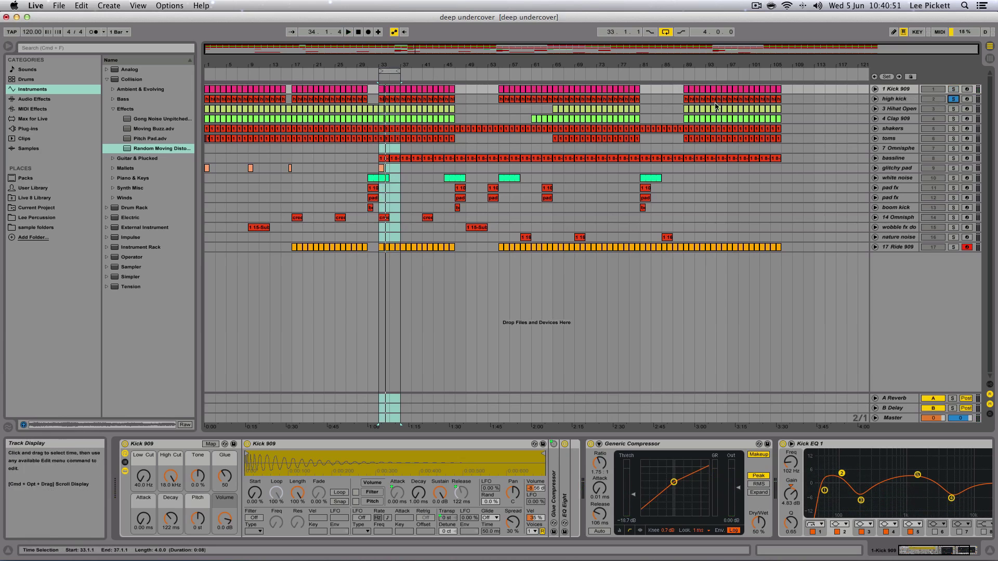
pyautogui.click(794, 99)
pyautogui.press('space')
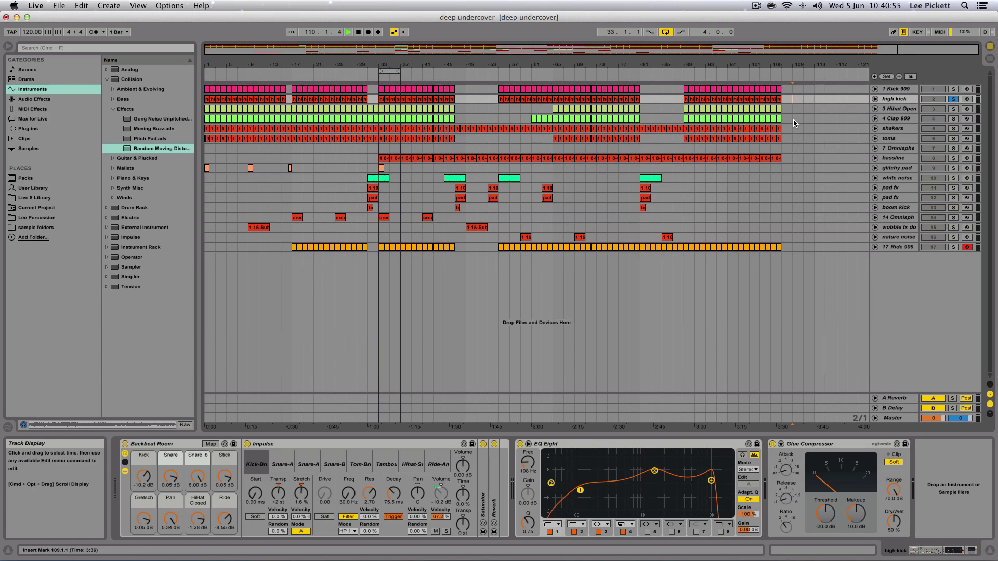
pyautogui.click(392, 70)
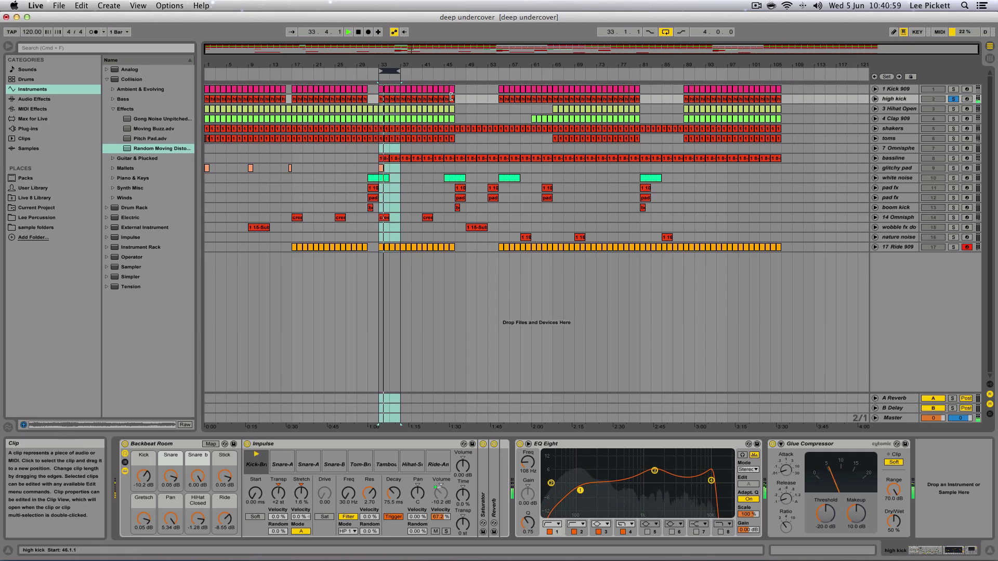
pyautogui.click(955, 99)
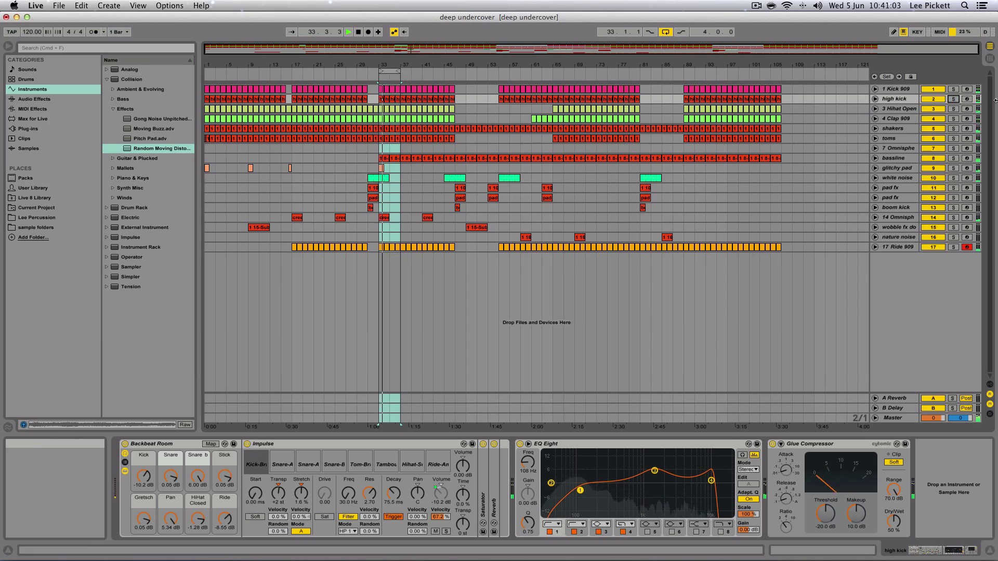
# Raise the high kick track's volume fader slightly in Session View and check its level in the full mix
pyautogui.press('Tab')
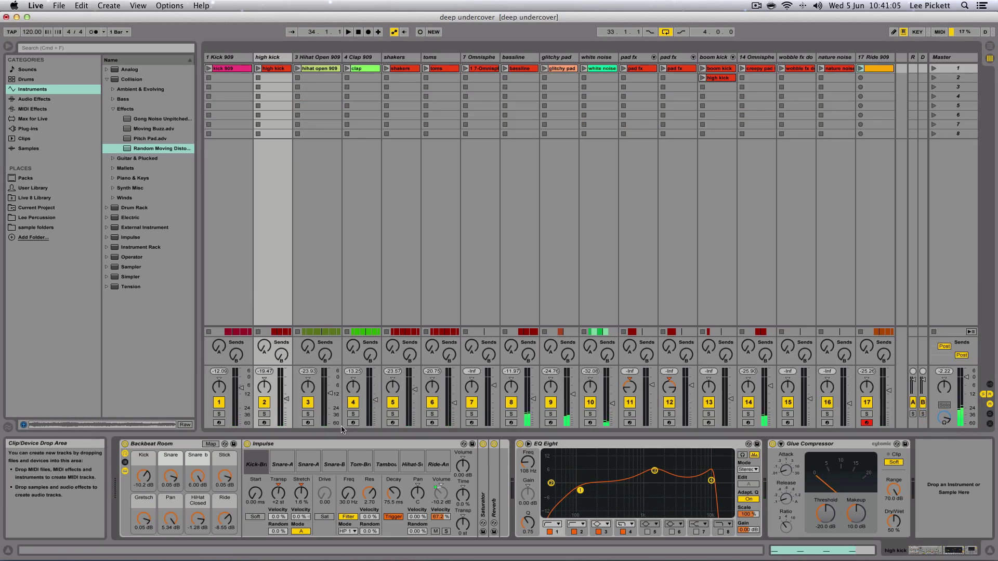
pyautogui.moveTo(287, 398); pyautogui.dragTo(288, 392)
pyautogui.press('space')
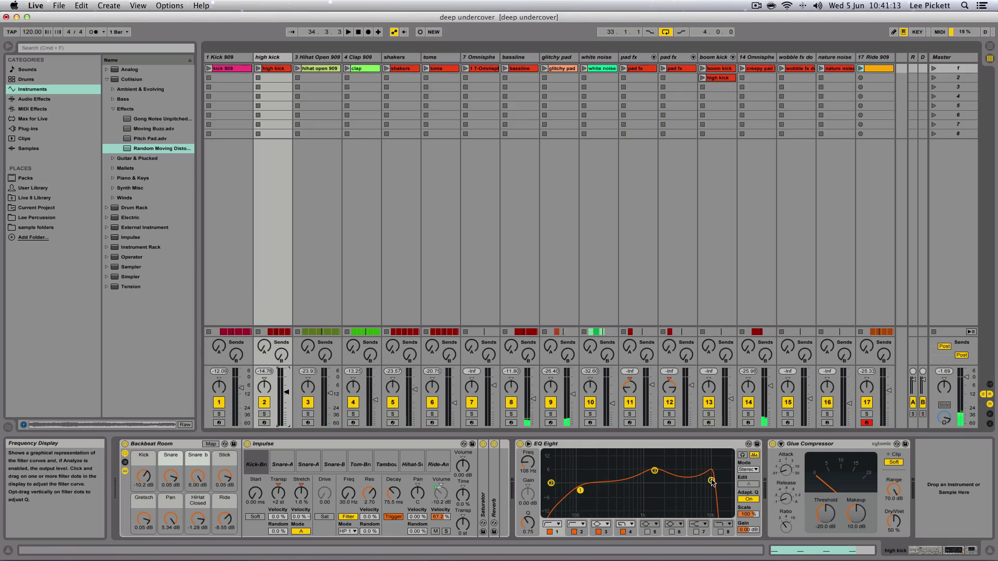
# Move the high kick's EQ Eight band 4 to about 15.5 kHz and band 3 to about 4.33 kHz, and play the mix briefly
pyautogui.moveTo(712, 483); pyautogui.dragTo(720, 483)
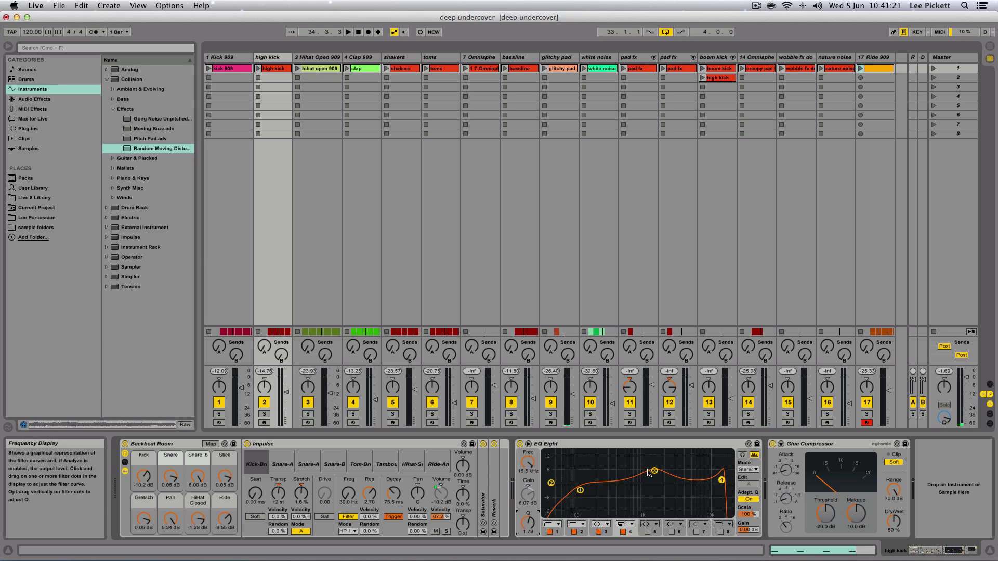
pyautogui.moveTo(659, 473); pyautogui.dragTo(690, 474)
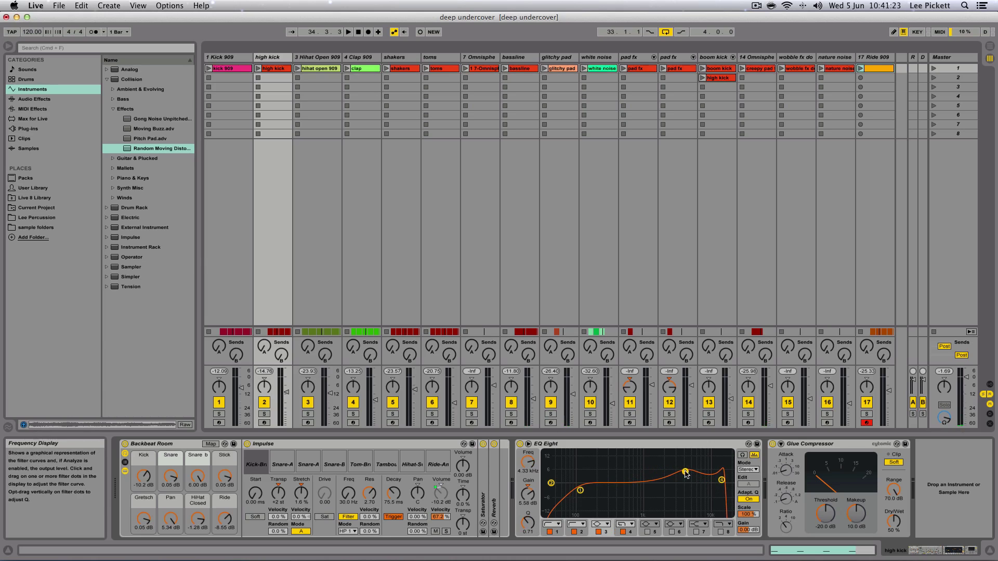
pyautogui.press('space')
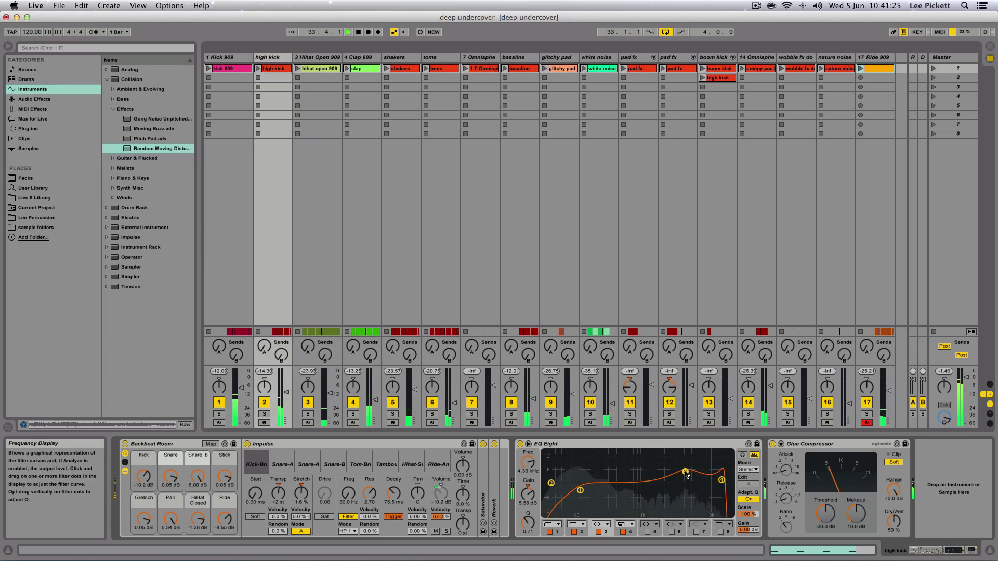
pyautogui.press('space')
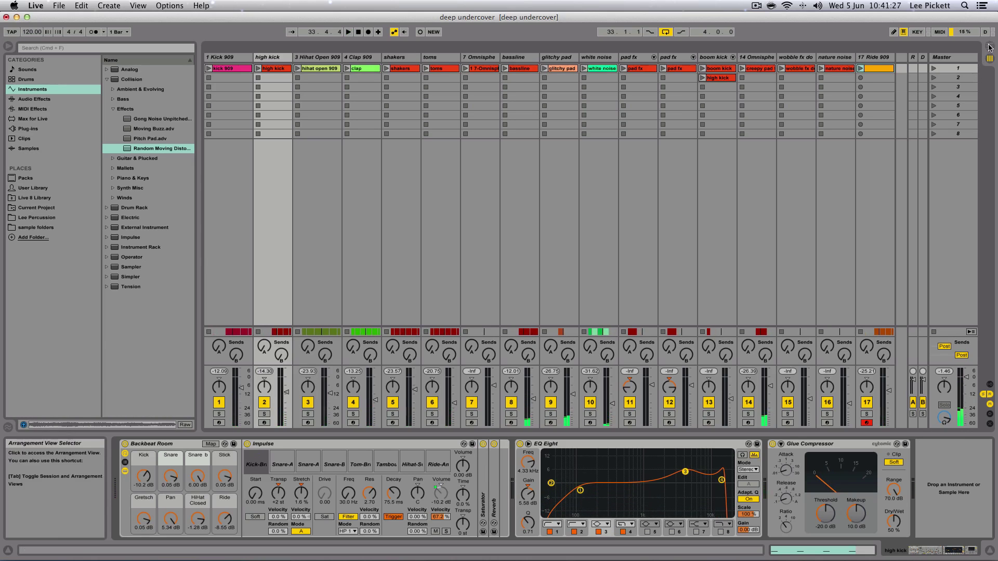
# Audition the Hihat Open 909, Clap 909, shakers and toms tracks one after another in solo, ending on the Omnisphere track
pyautogui.keyDown('shift'); pyautogui.click(304, 171); pyautogui.keyUp('shift')
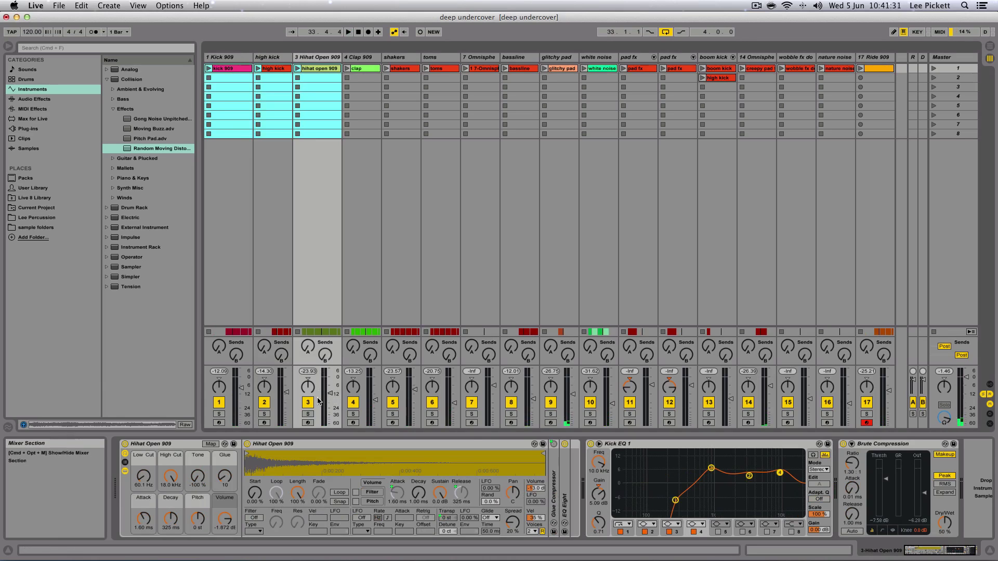
pyautogui.click(308, 414)
pyautogui.press('space')
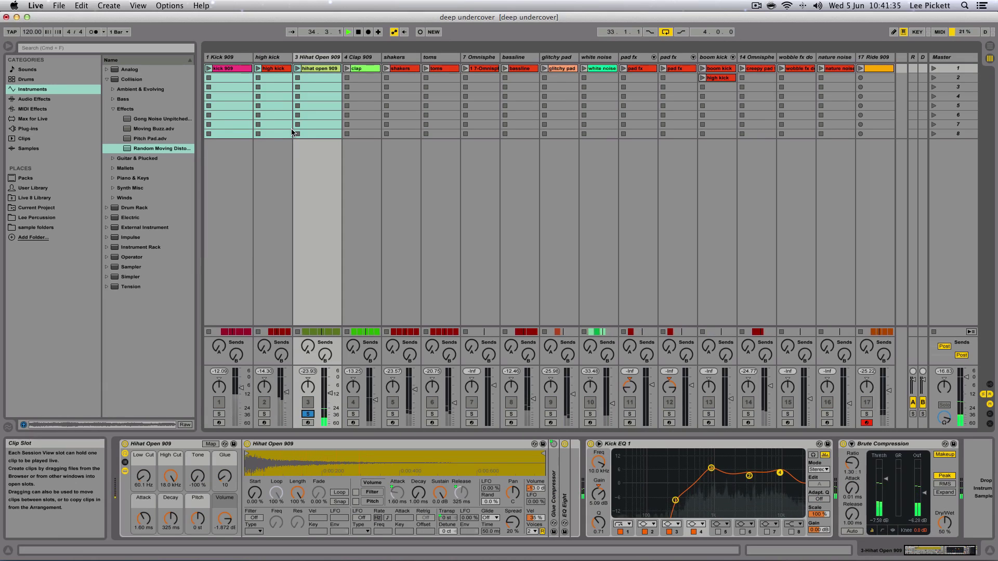
pyautogui.click(354, 415)
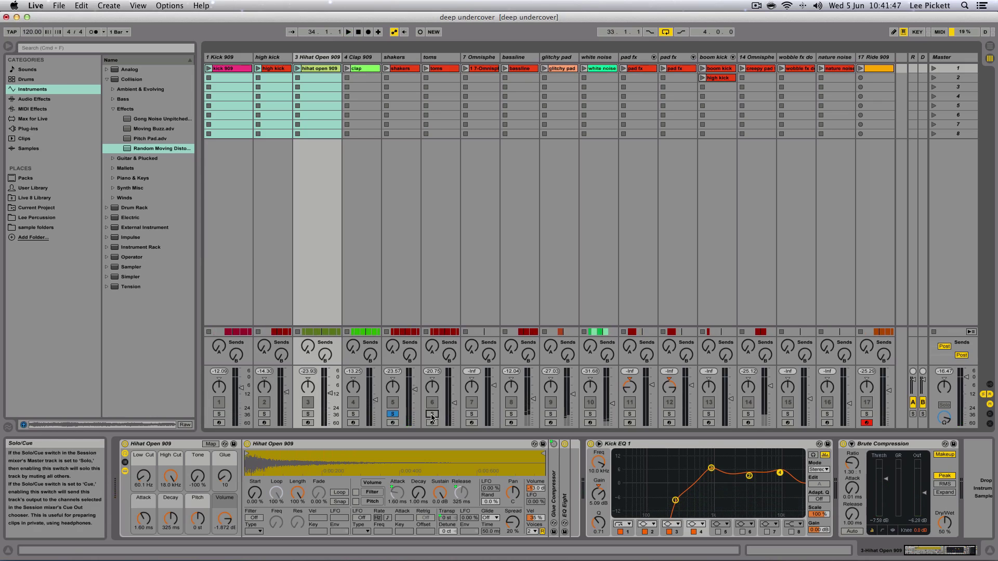
pyautogui.press('space')
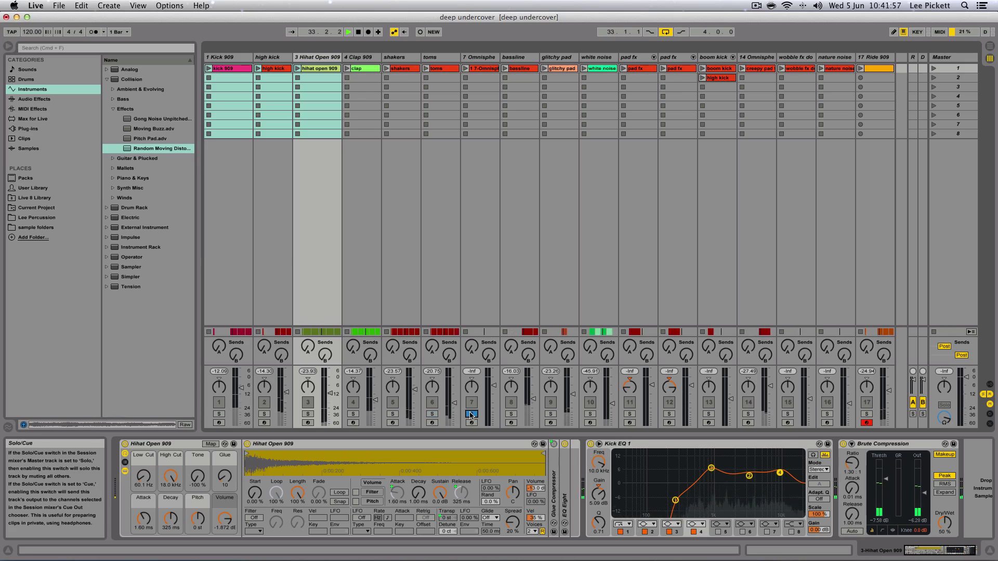
# Show the soloed Omnisphere track's devices and check its playback and clips in both Arrangement and Session View
pyautogui.click(990, 46)
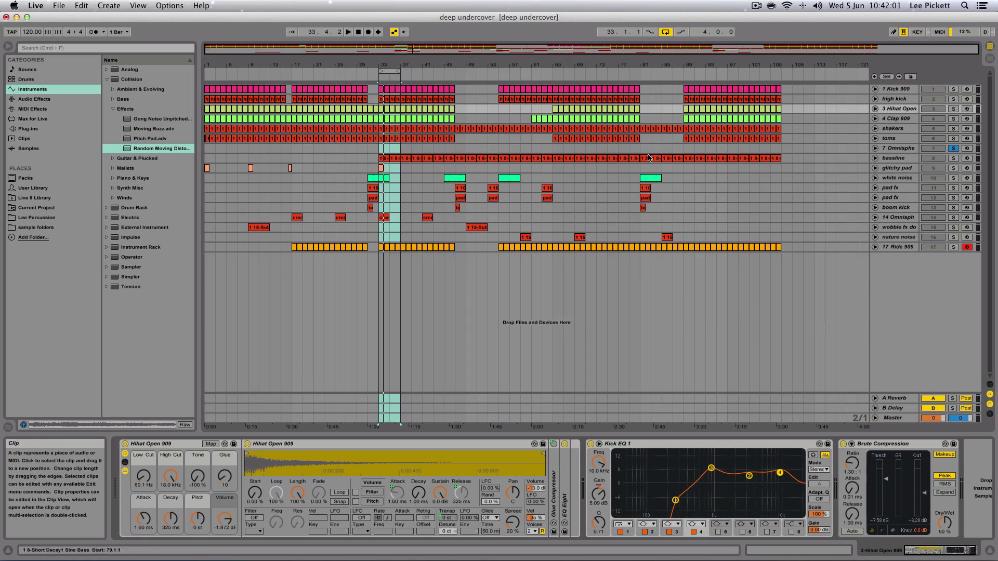
pyautogui.click(899, 150)
pyautogui.press('space')
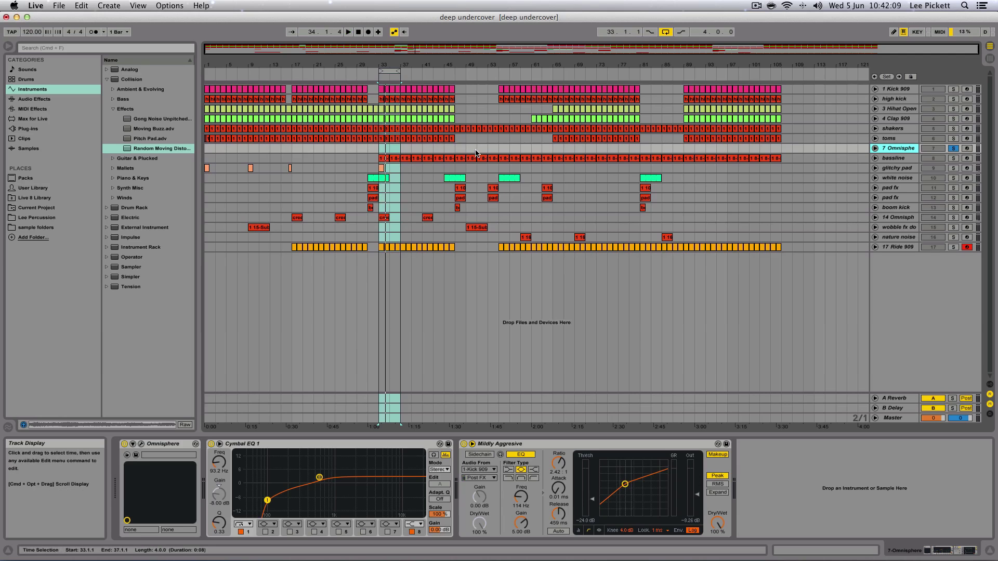
pyautogui.press('Tab')
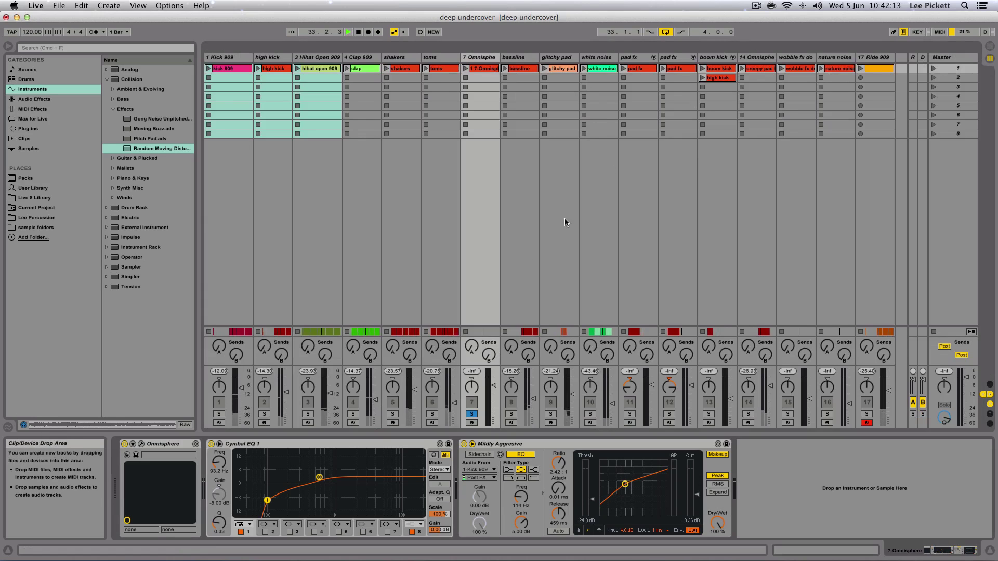
pyautogui.click(991, 50)
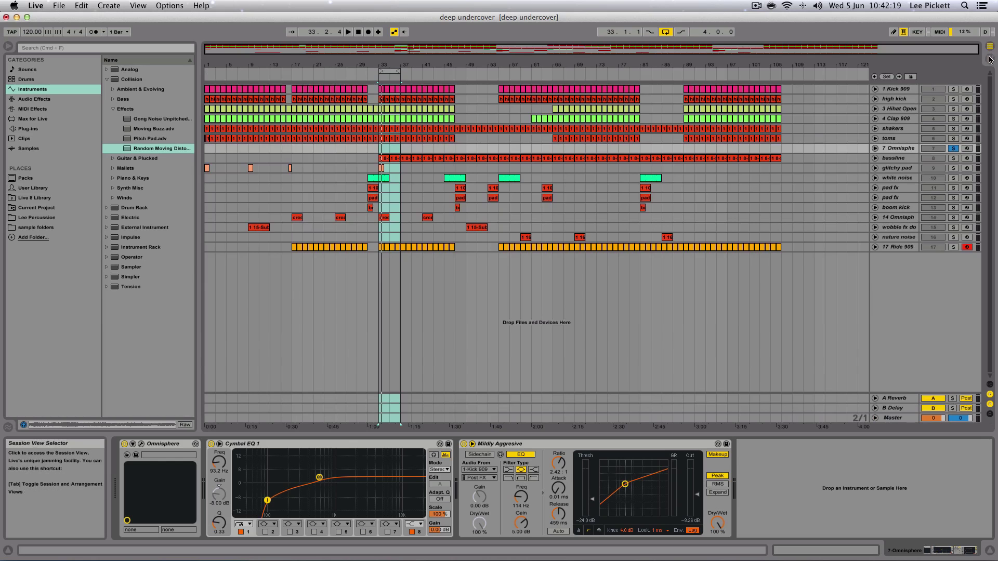
pyautogui.click(990, 58)
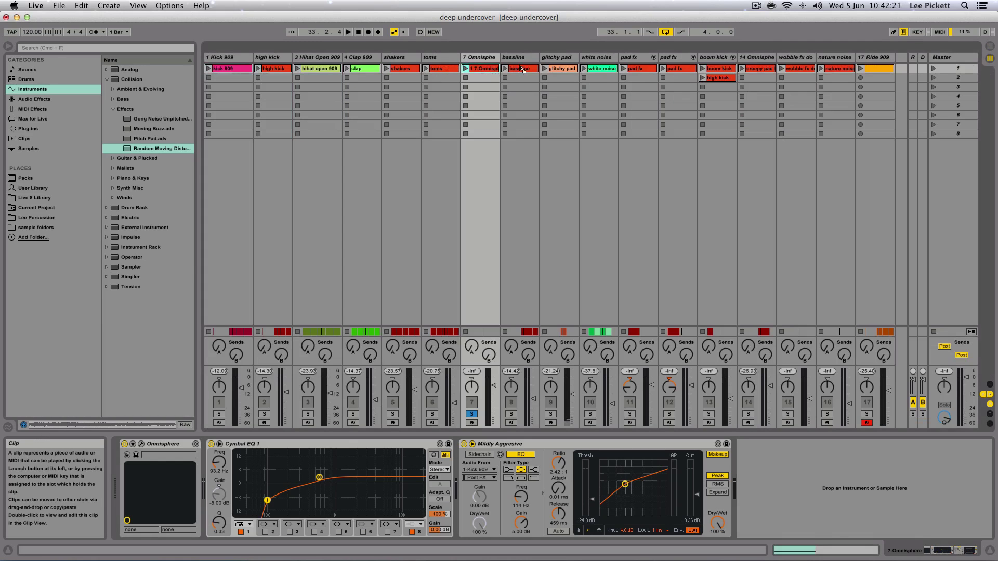
# Copy the Omnisphere clip from Session View onto its own track in the arrangement, starting at bar 31
pyautogui.click(875, 57)
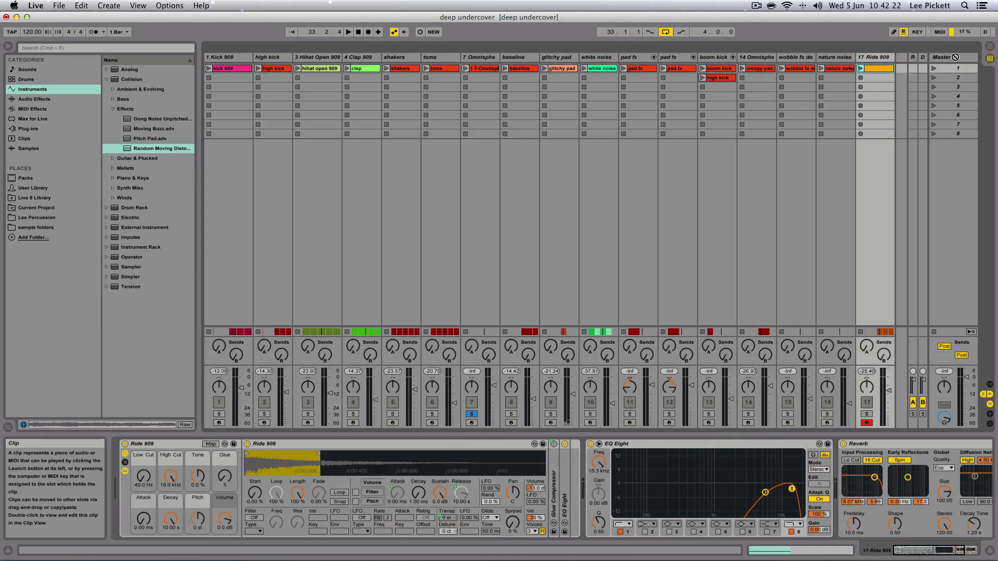
pyautogui.click(991, 54)
pyautogui.click(381, 150)
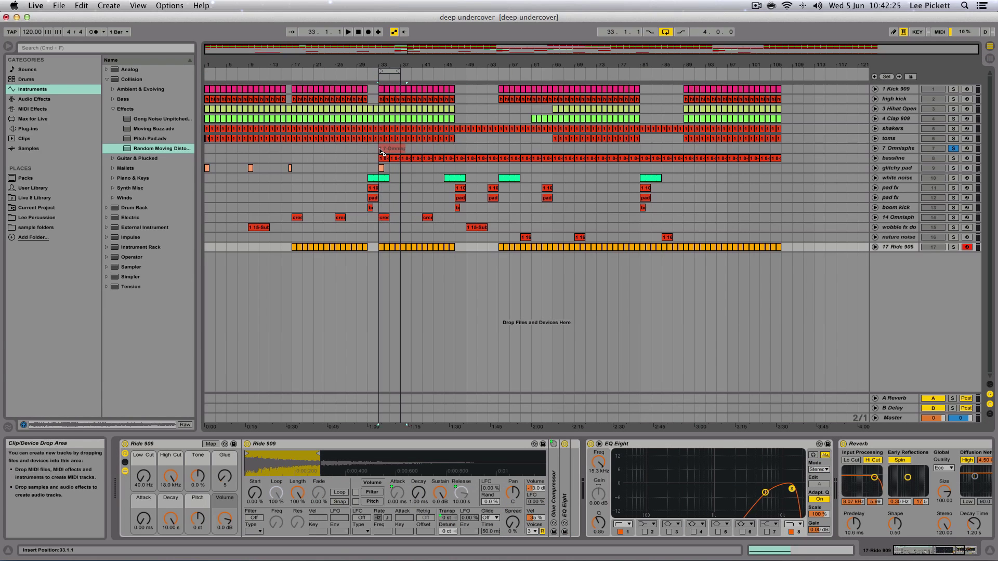
pyautogui.moveTo(382, 151); pyautogui.dragTo(369, 152)
# Move the four-bar loop to start at bar 31 and play the Omnisphere clip in solo
pyautogui.moveTo(391, 72); pyautogui.dragTo(381, 71)
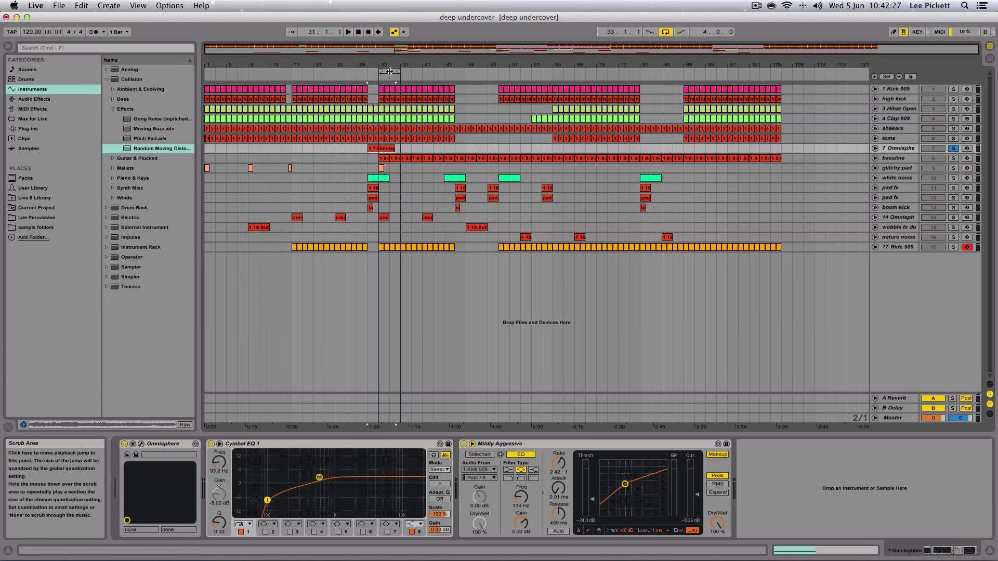
pyautogui.click(381, 71)
pyautogui.press('space')
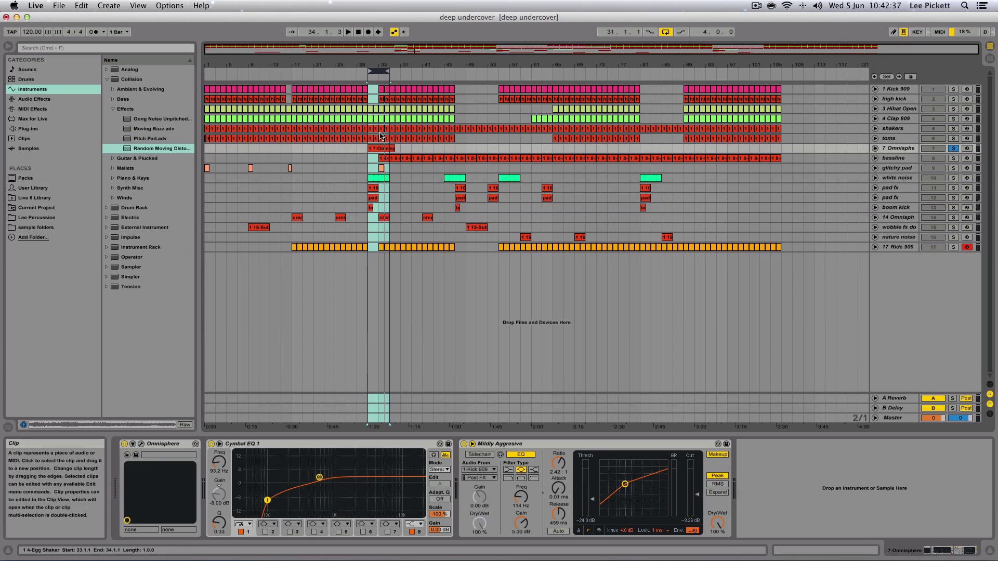
# Move the looped four-bar section of the Omnisphere clip to bar 49 and delete the wobble fx clip at that position
pyautogui.moveTo(378, 150); pyautogui.dragTo(482, 150)
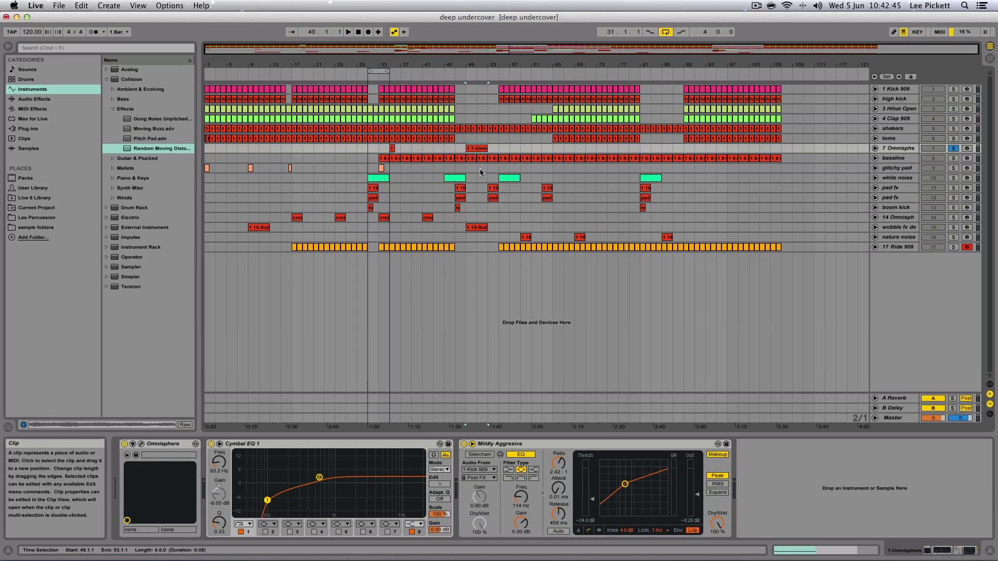
pyautogui.click(477, 228)
pyautogui.press('Delete')
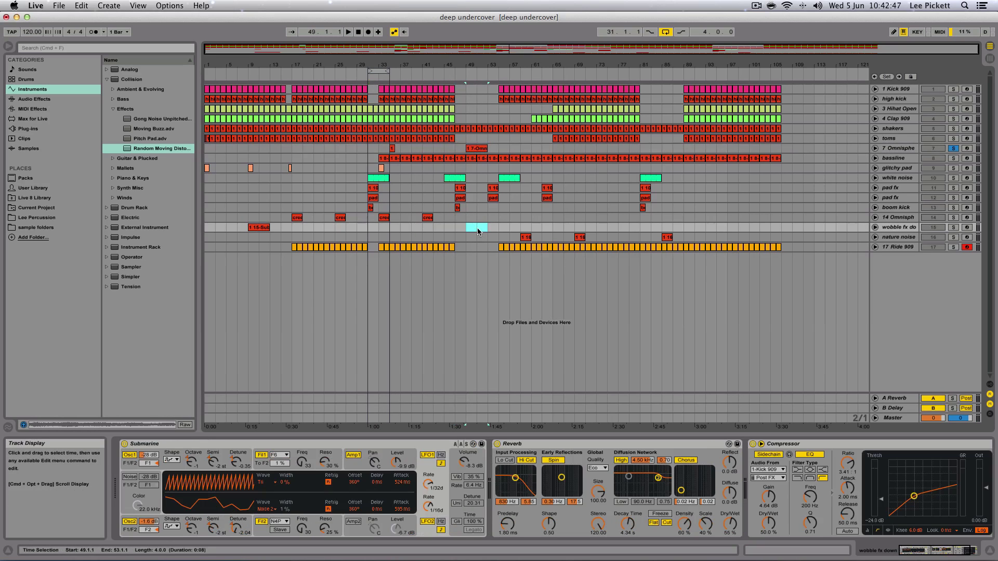
# Set an eight-bar loop from bar 47, take Omnisphere out of solo and listen to that section with all tracks
pyautogui.moveTo(383, 70); pyautogui.dragTo(453, 74)
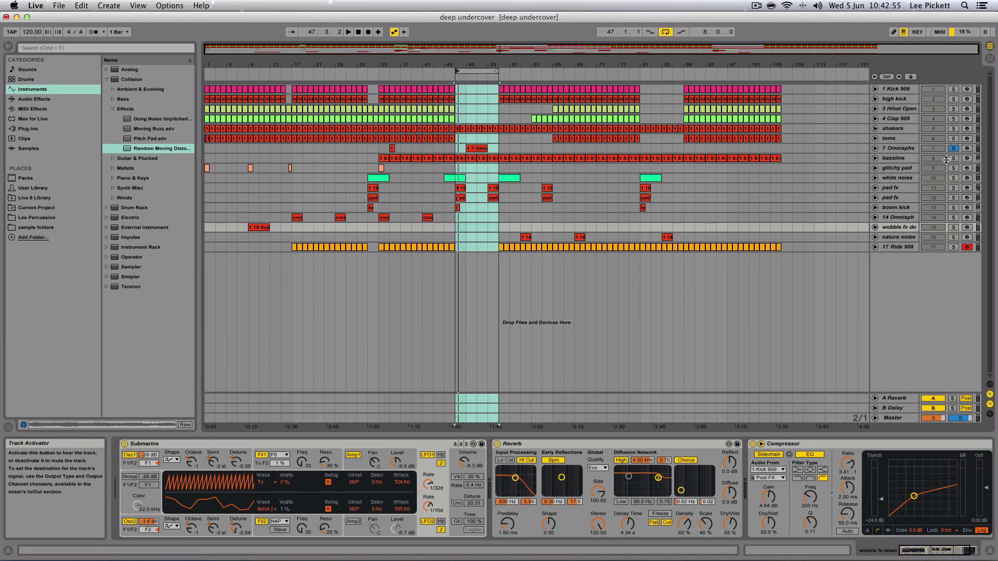
pyautogui.press('space')
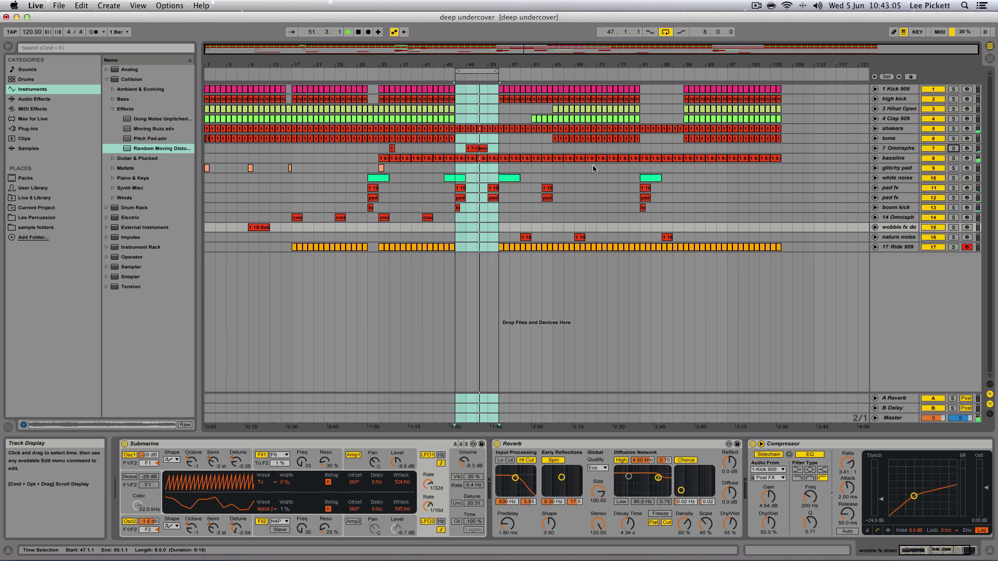
pyautogui.click(604, 297)
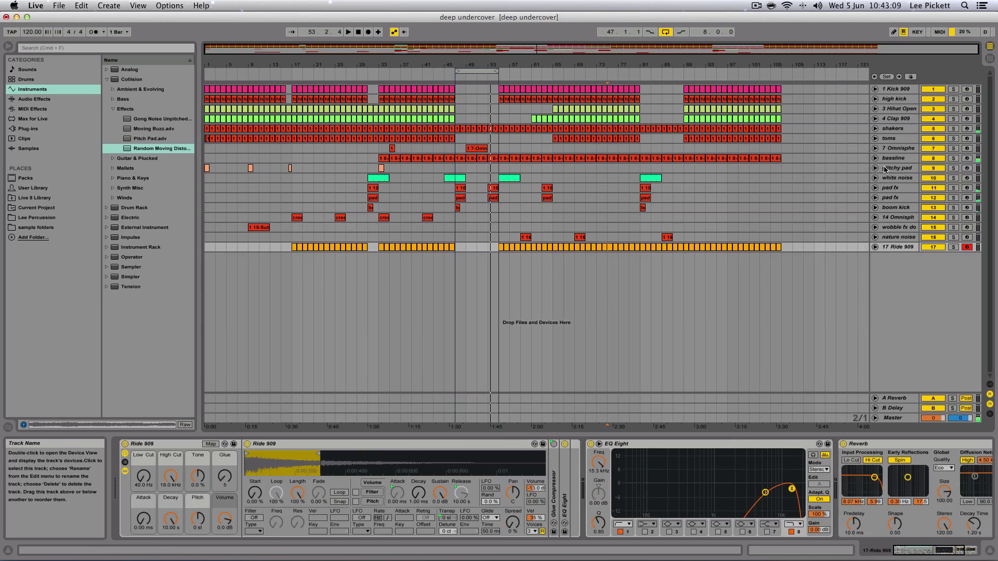
# Select the bassline track in Session View, show its devices and put it in solo
pyautogui.click(990, 58)
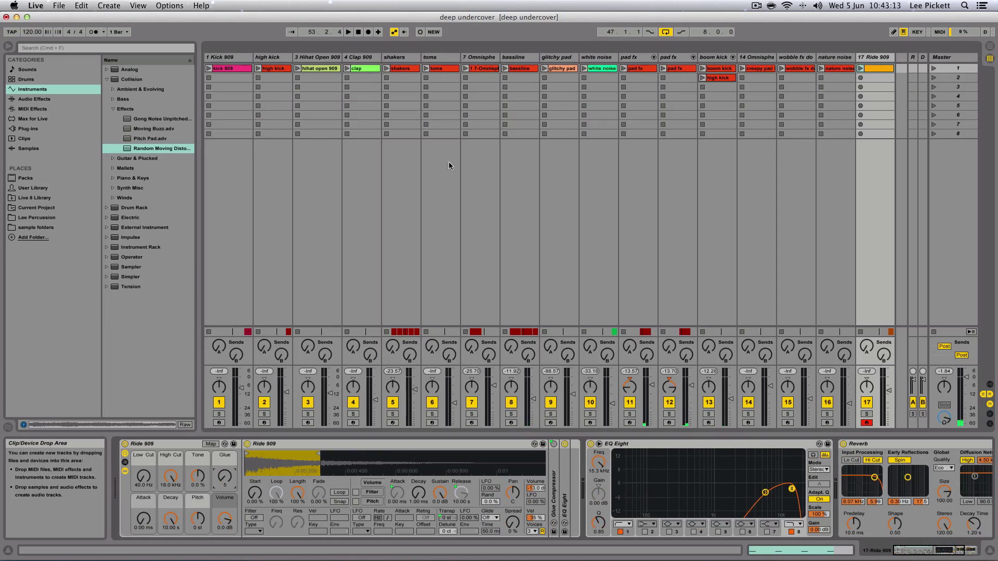
pyautogui.click(479, 172)
pyautogui.click(516, 175)
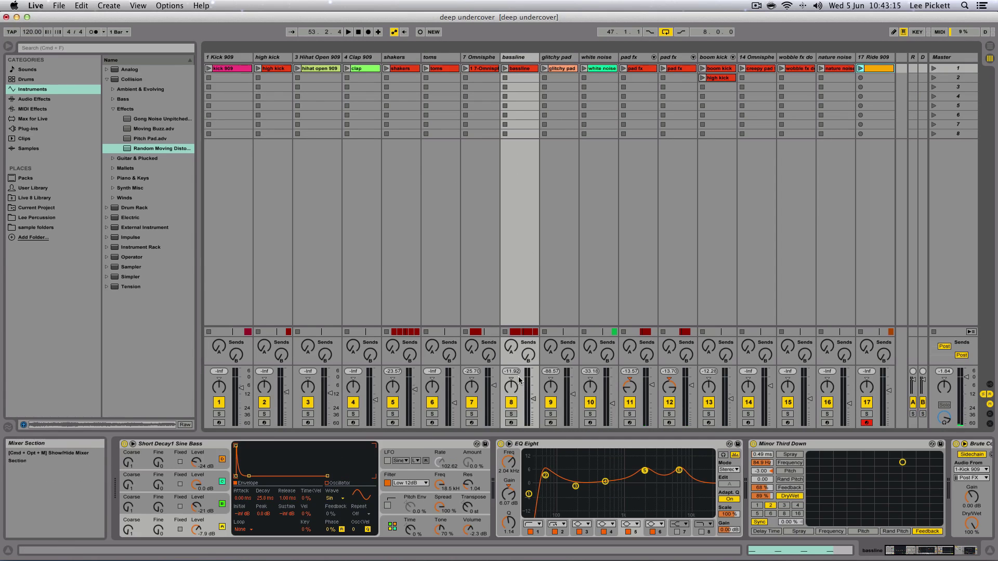
pyautogui.click(511, 414)
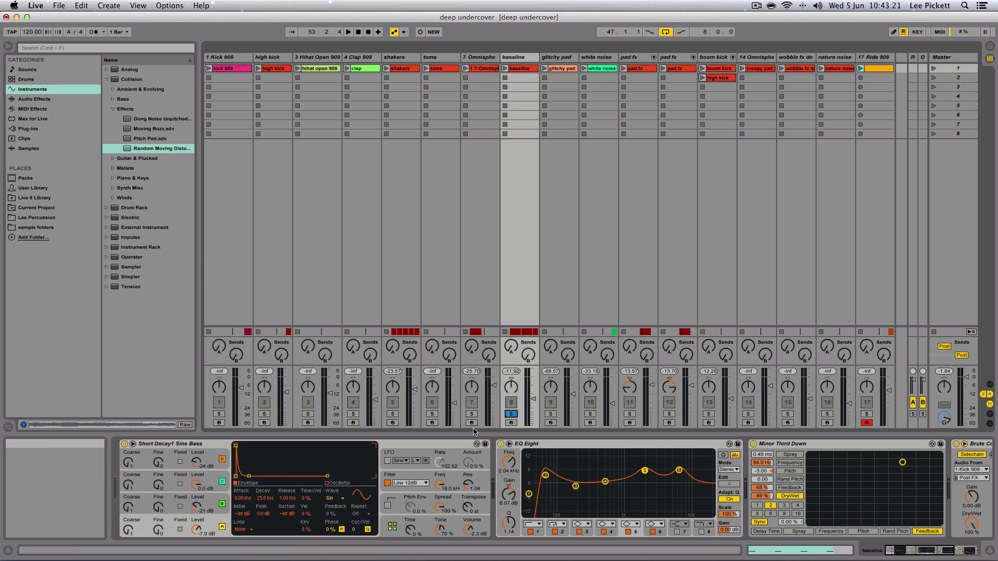
# Locate the bassline's Short Decay1 Sine Bass preset with Hot-Swap, and examine its EQ Eight, Minor Third Down and Brute Compression effects
pyautogui.click(477, 444)
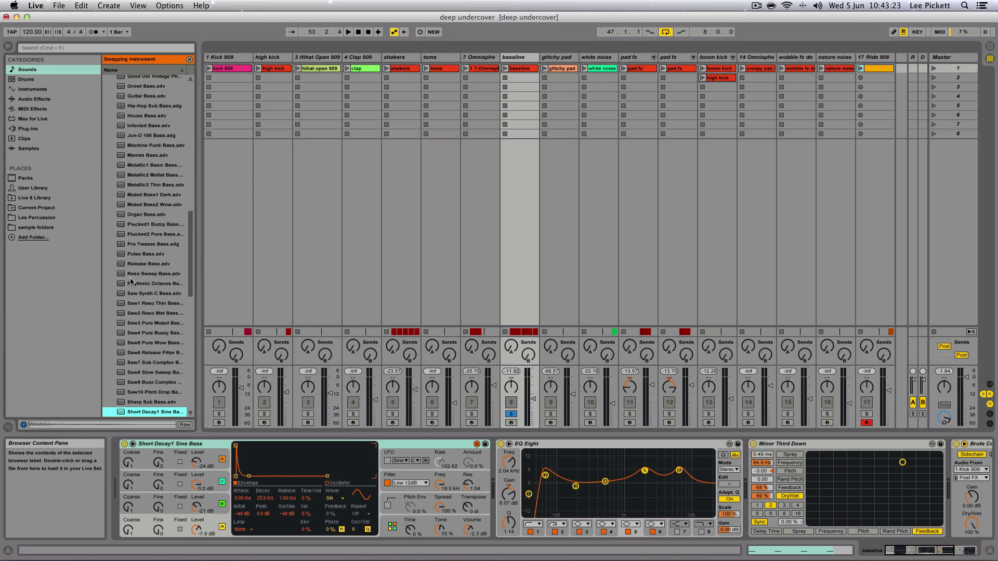
pyautogui.scroll(15, 141, 103)
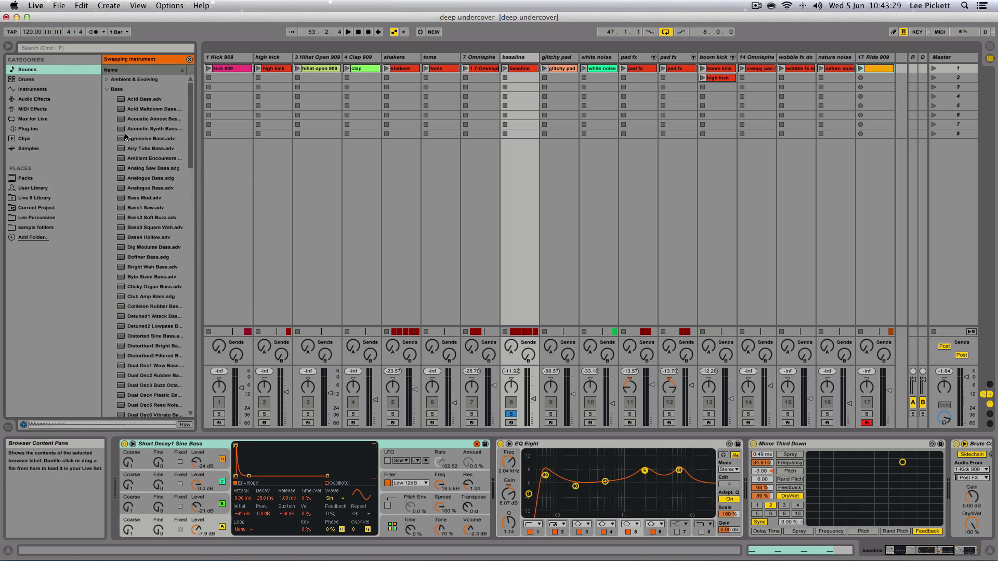
pyautogui.scroll(-15, 125, 136)
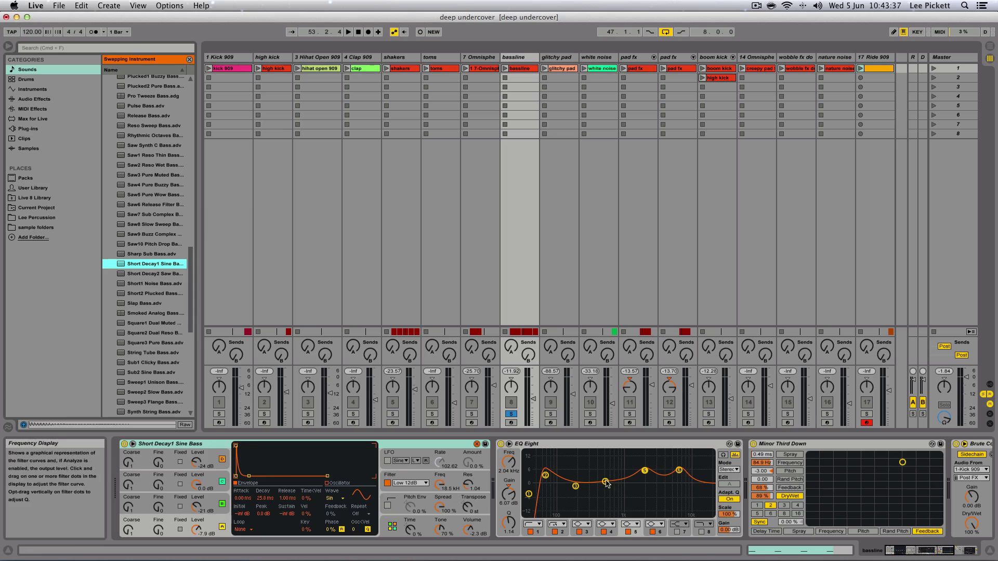
pyautogui.hscroll(6, 603, 486)
pyautogui.hscroll(2, 602, 487)
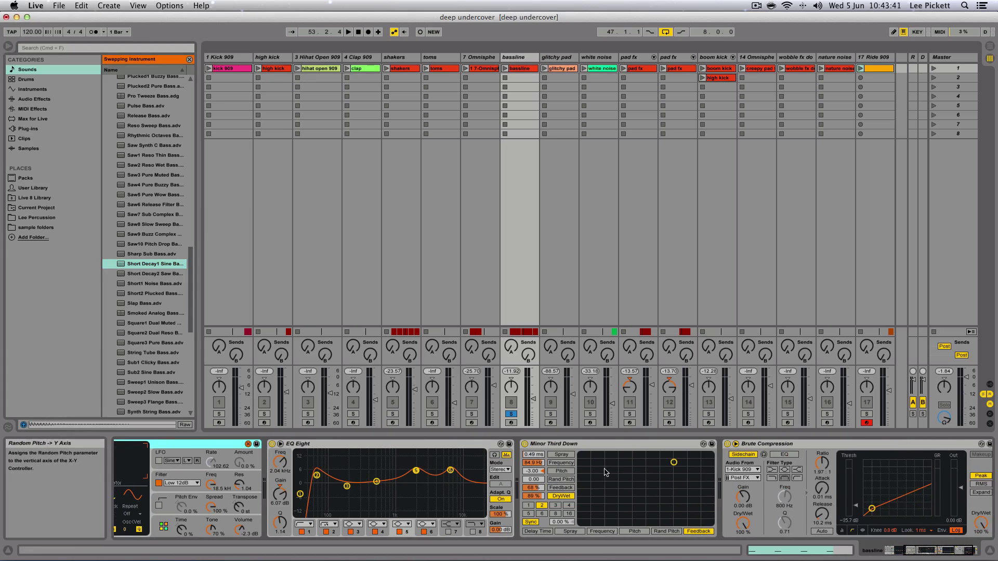
# Play the bassline in solo with the end of its effects chain in view, stop playback and take it out of solo
pyautogui.hscroll(1, 809, 494)
pyautogui.hscroll(3, 809, 494)
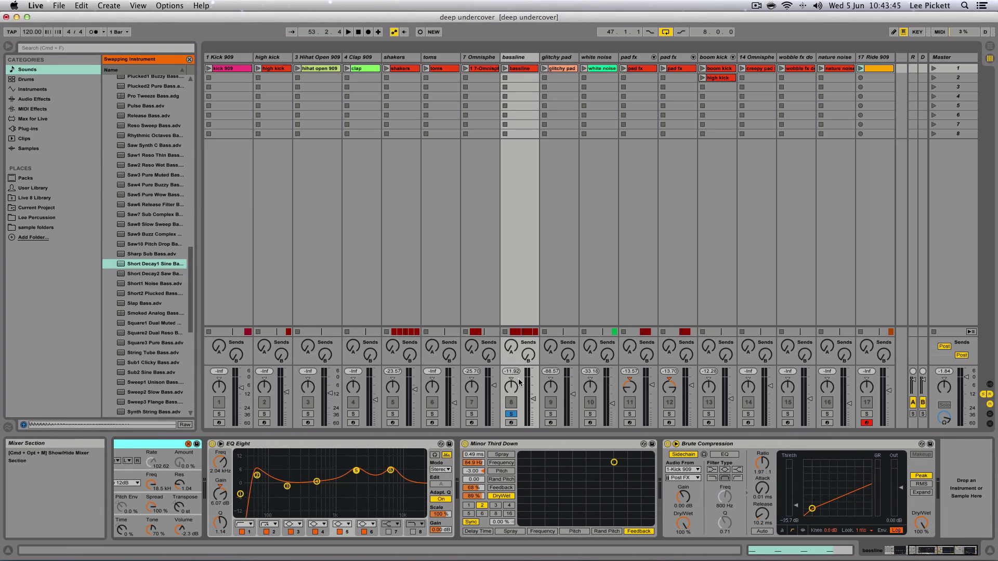
pyautogui.press('space')
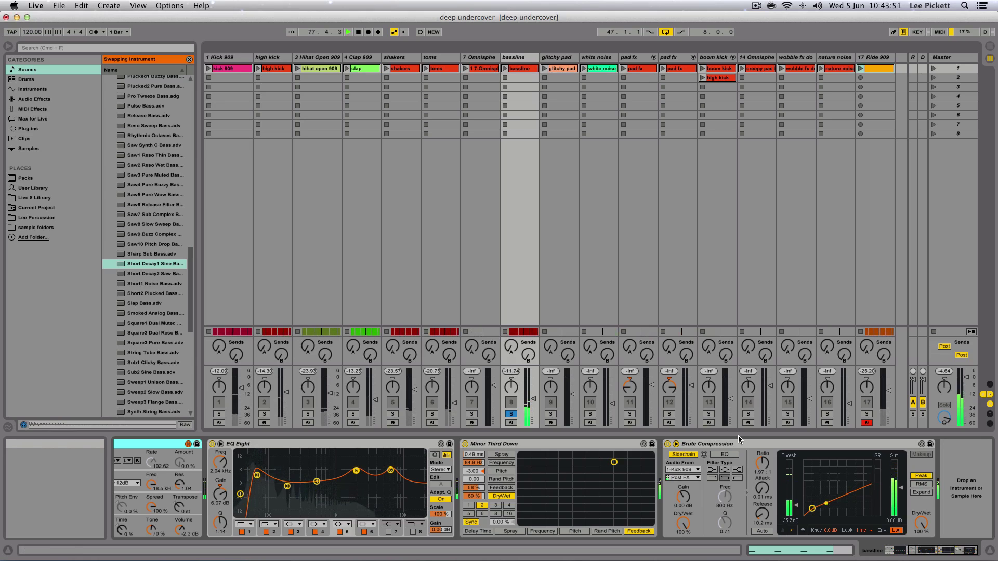
pyautogui.press('space')
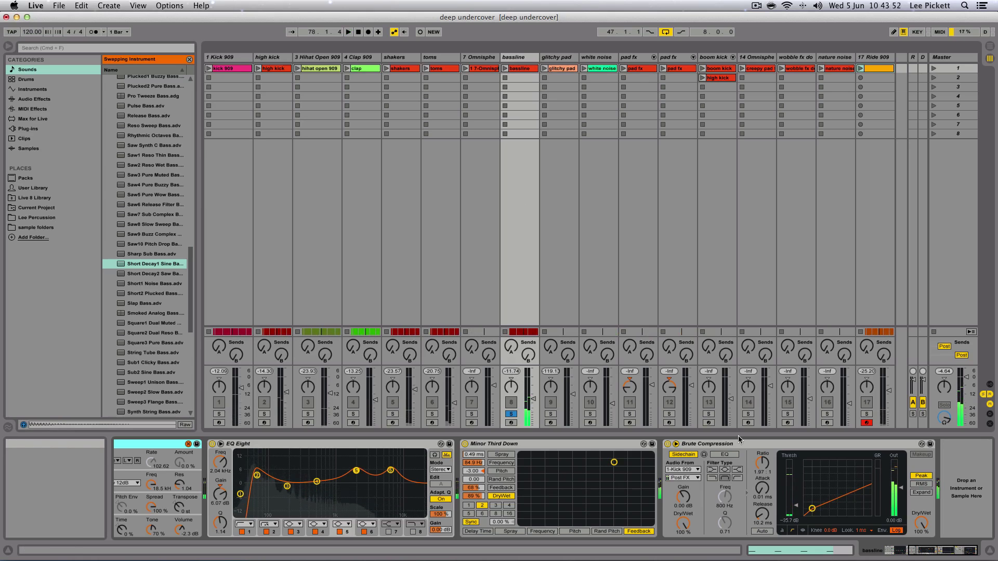
pyautogui.click(510, 414)
# Show the devices of the glitchy pad, white noise and first pad fx tracks one after another
pyautogui.click(564, 291)
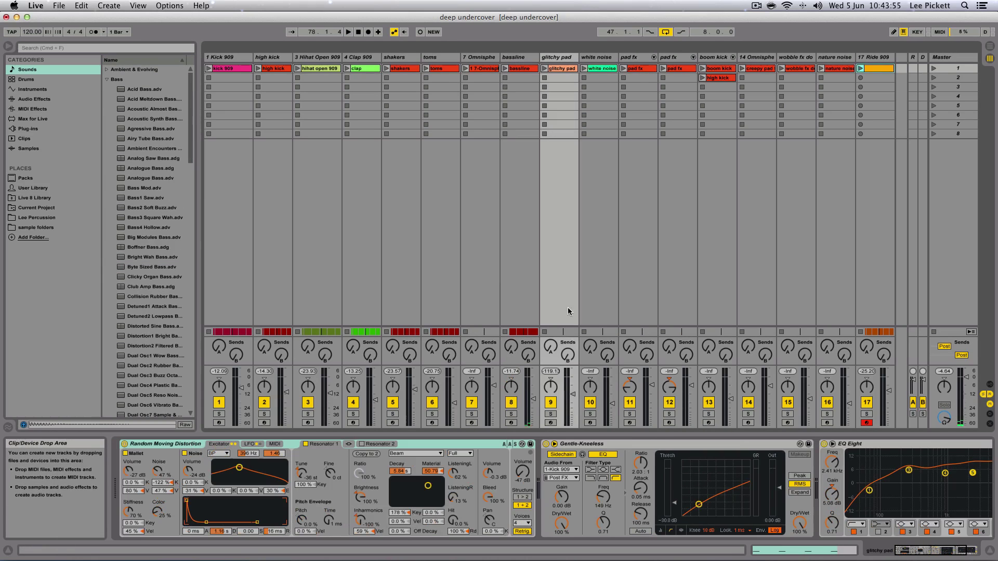
pyautogui.click(590, 199)
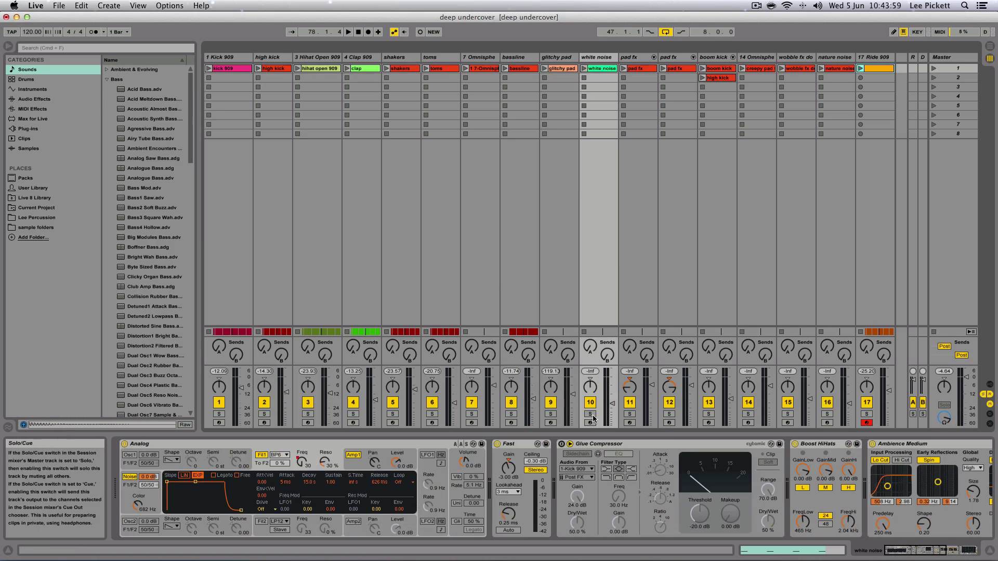
pyautogui.click(635, 235)
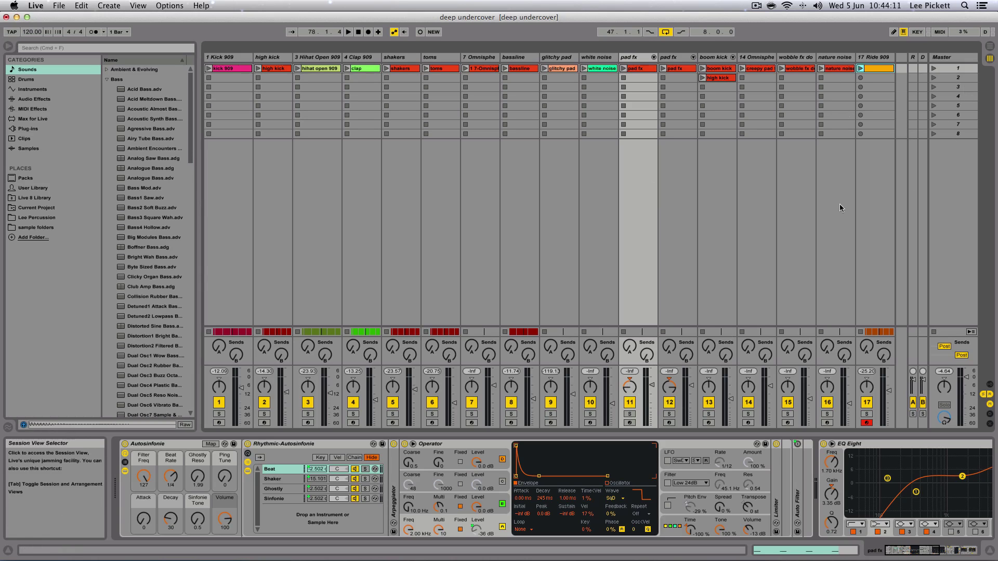
# Shorten the loop from bar 47 to two bars in Arrangement View and alternately solo the two pad fx tracks, leaving both unsoloed
pyautogui.click(990, 46)
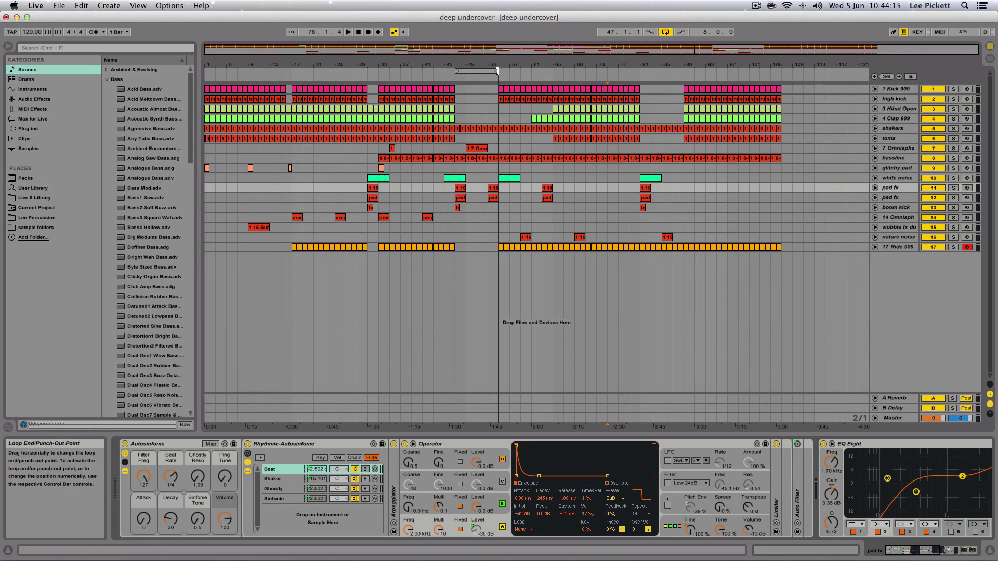
pyautogui.moveTo(496, 72); pyautogui.dragTo(469, 75)
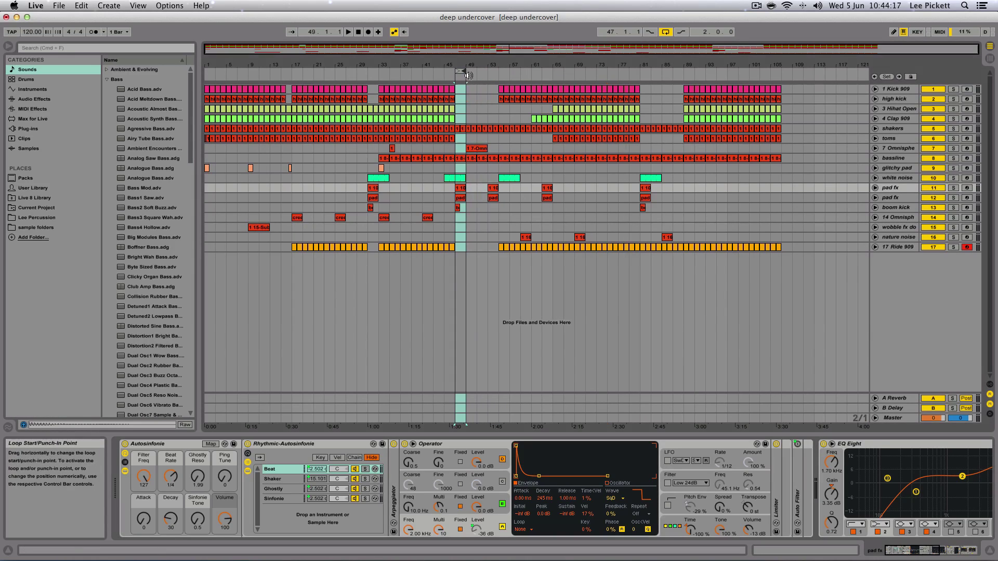
pyautogui.click(953, 199)
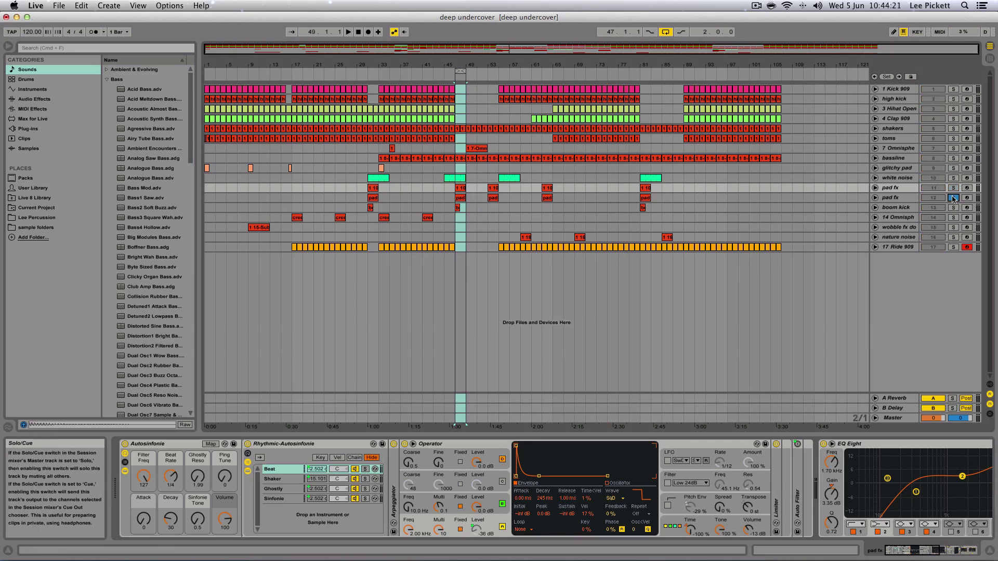
pyautogui.click(954, 188)
pyautogui.click(953, 199)
pyautogui.click(953, 189)
pyautogui.click(954, 198)
pyautogui.click(954, 189)
pyautogui.click(954, 200)
pyautogui.click(954, 198)
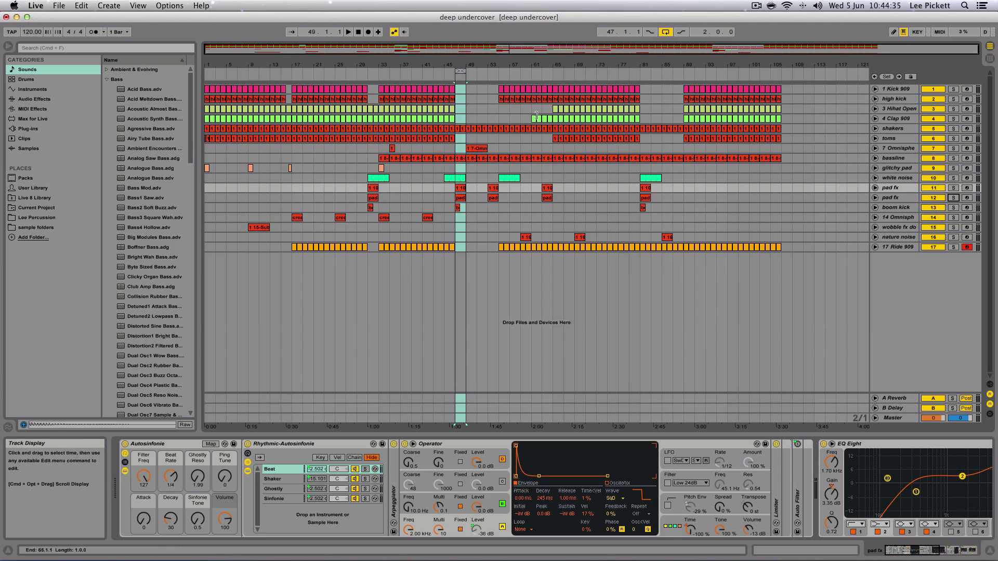
# Play the two looped bars with all tracks and with the first pad fx track in solo, and take it out of solo
pyautogui.click(512, 180)
pyautogui.press('space')
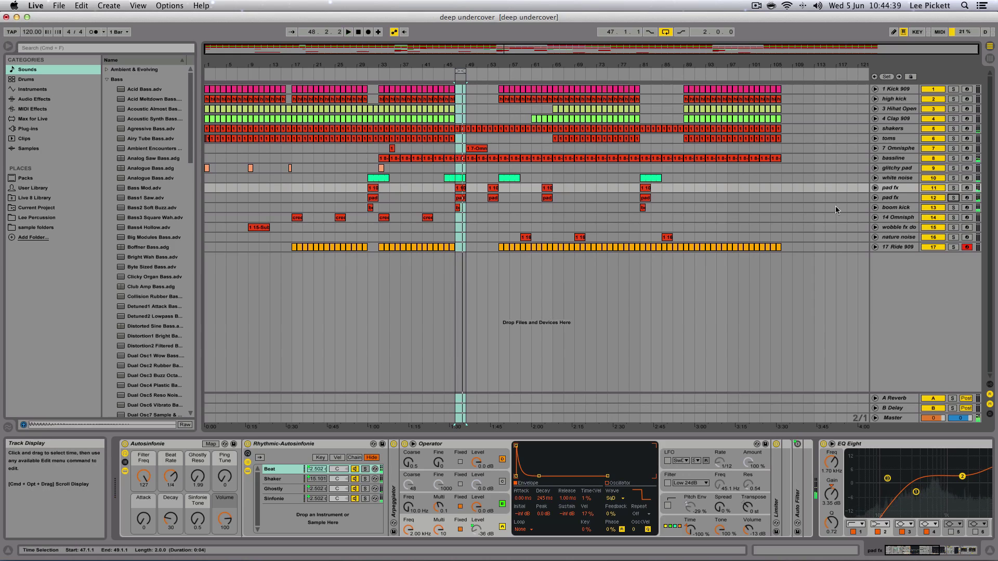
pyautogui.click(955, 190)
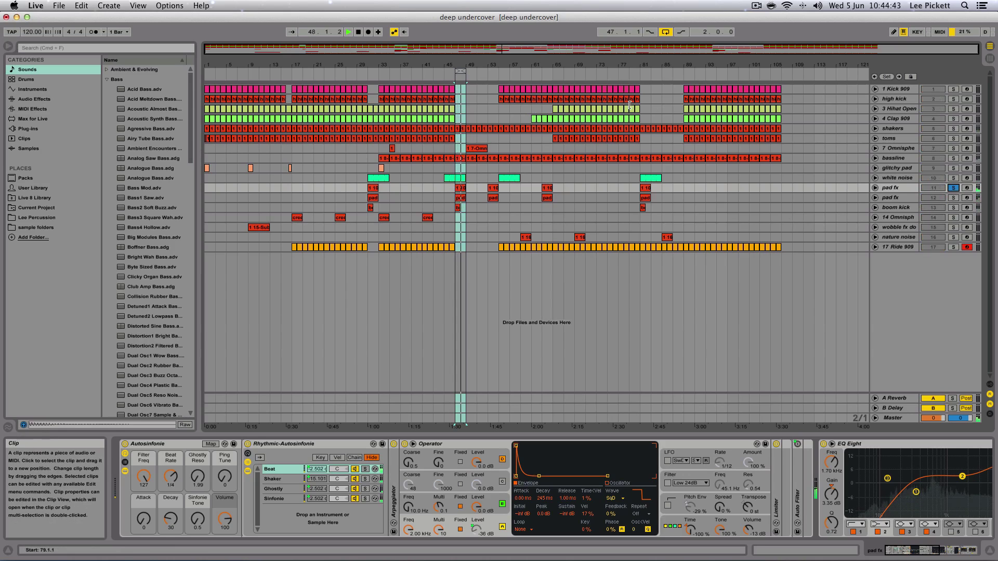
pyautogui.press('space')
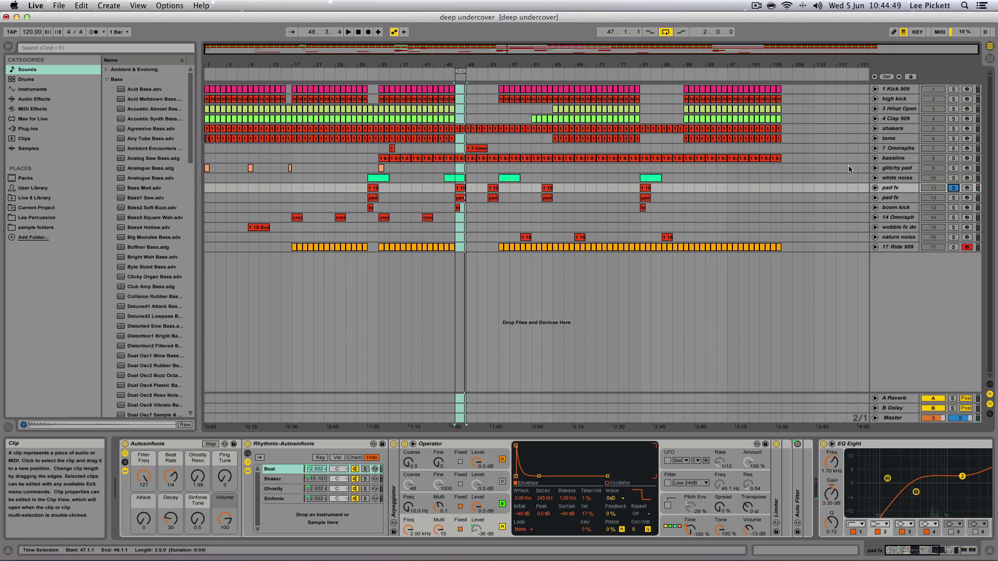
pyautogui.click(953, 187)
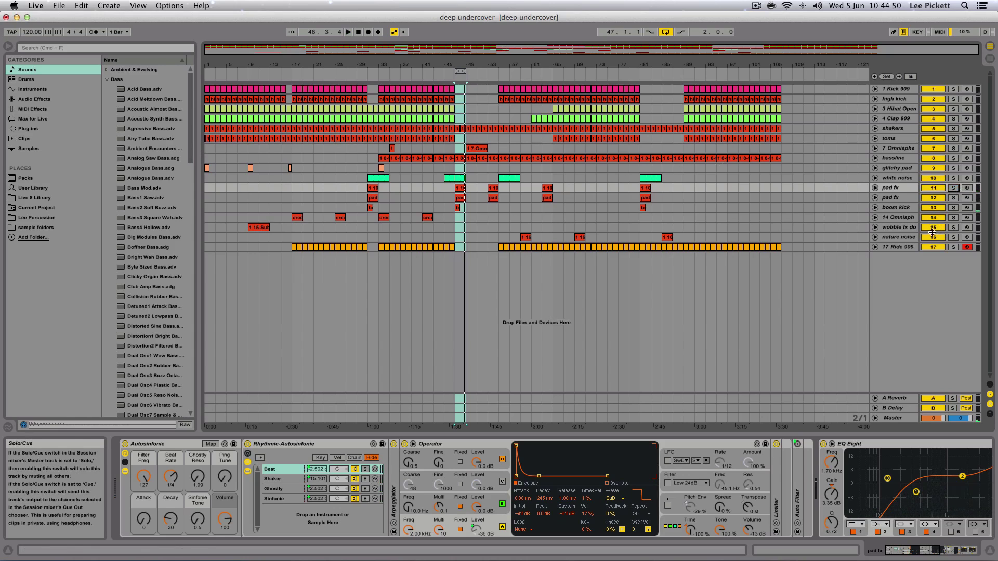
# Show the devices of the boom kick track and of Omnisphere track 14
pyautogui.click(898, 208)
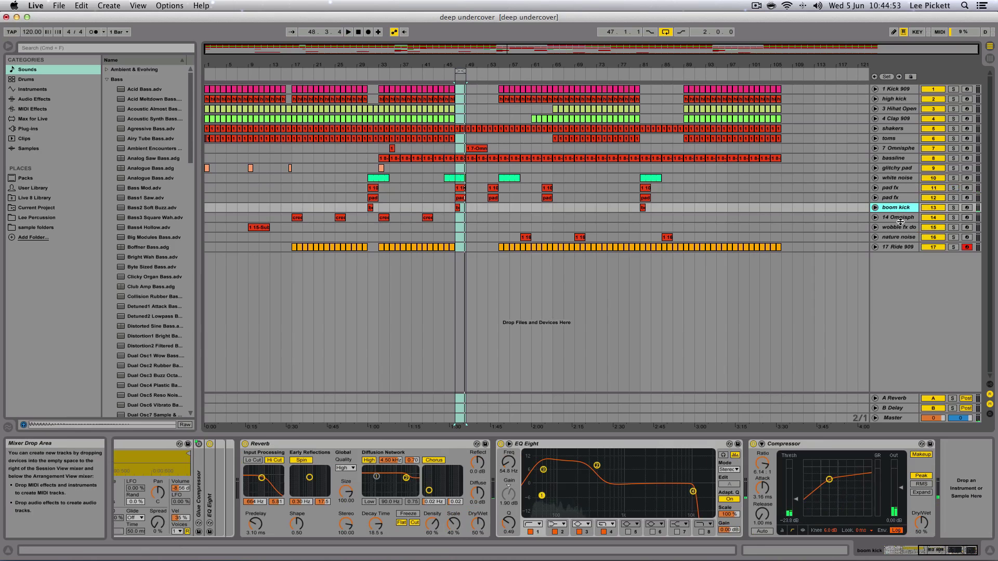
pyautogui.click(900, 218)
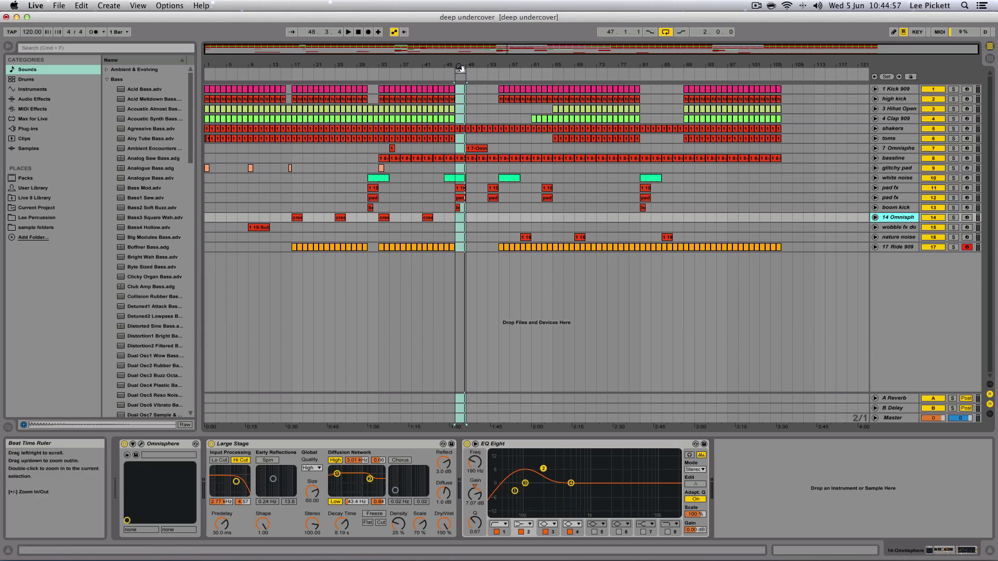
# Move the two-bar loop to bar 41 and audition Omnisphere track 14 in the mix and in solo, switching its solo off after playback
pyautogui.moveTo(461, 70); pyautogui.dragTo(429, 71)
pyautogui.press('space')
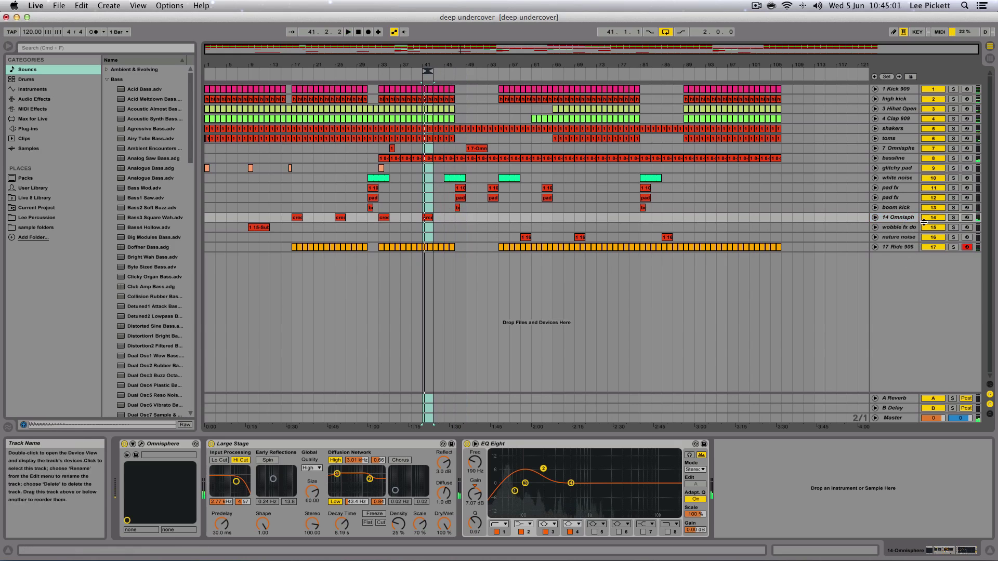
pyautogui.click(954, 217)
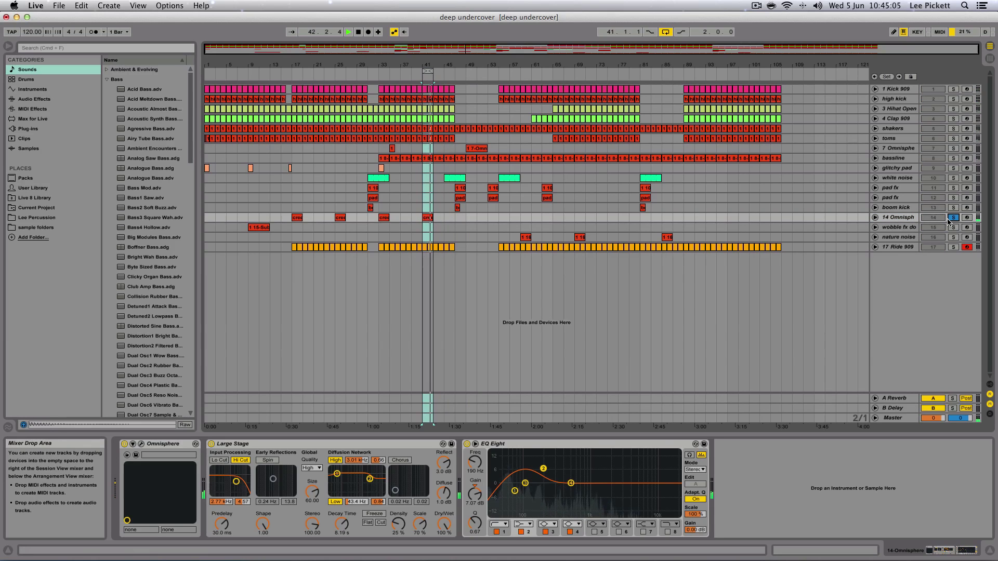
pyautogui.press('space')
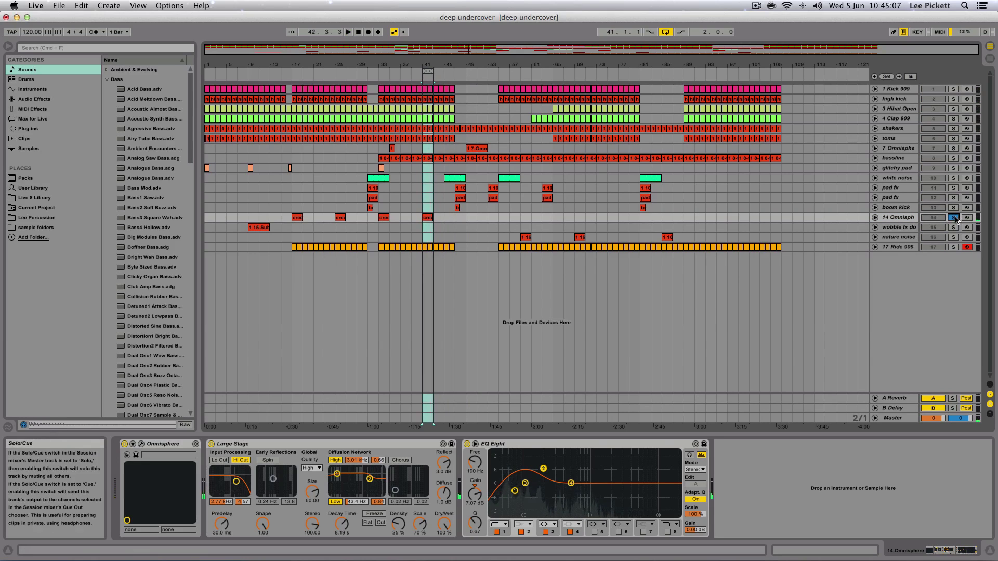
pyautogui.click(954, 217)
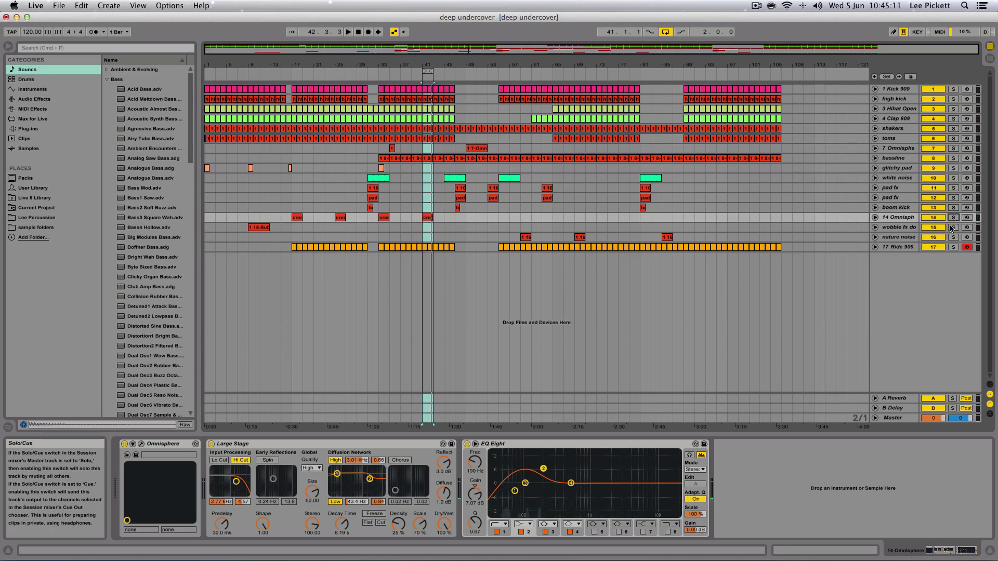
# Audition the Ride 909 track in solo with its devices shown, and disarm it for recording after taking it out of solo
pyautogui.click(893, 248)
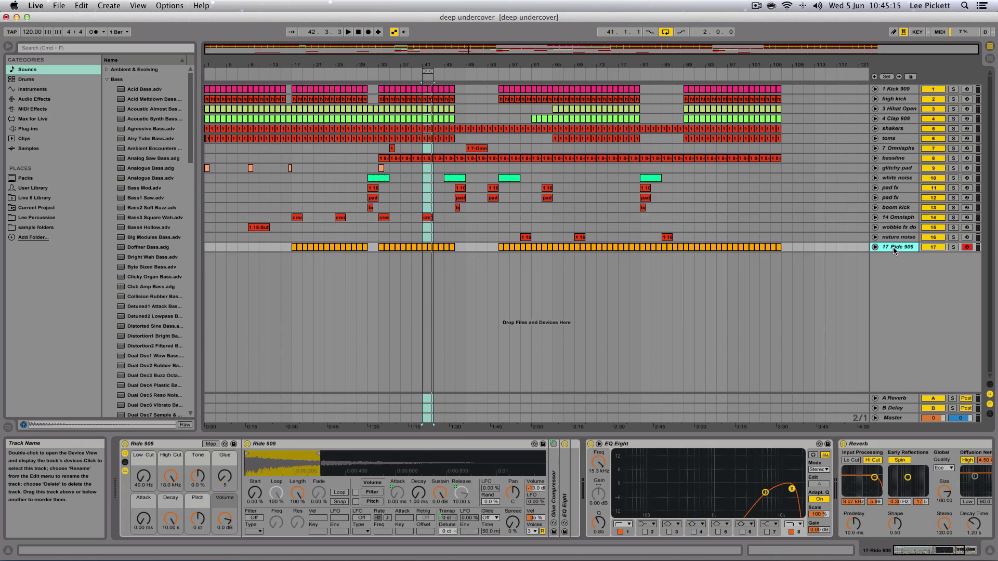
pyautogui.click(954, 248)
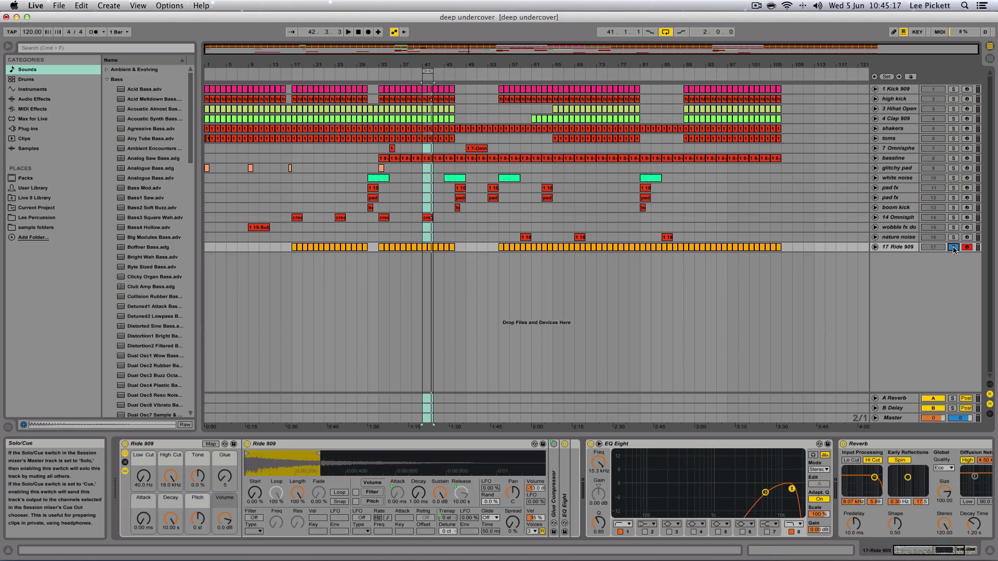
pyautogui.press('space')
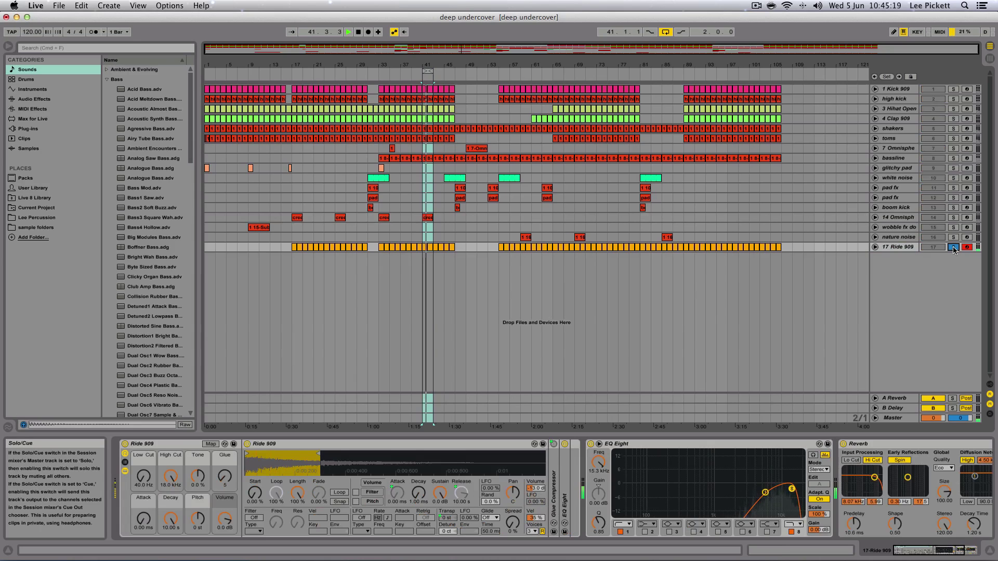
pyautogui.press('space')
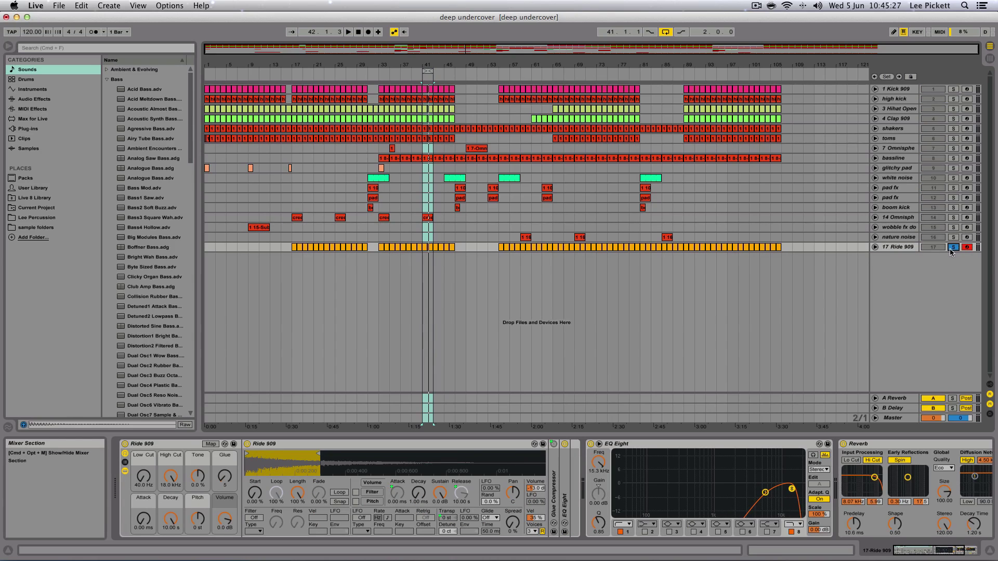
pyautogui.click(952, 247)
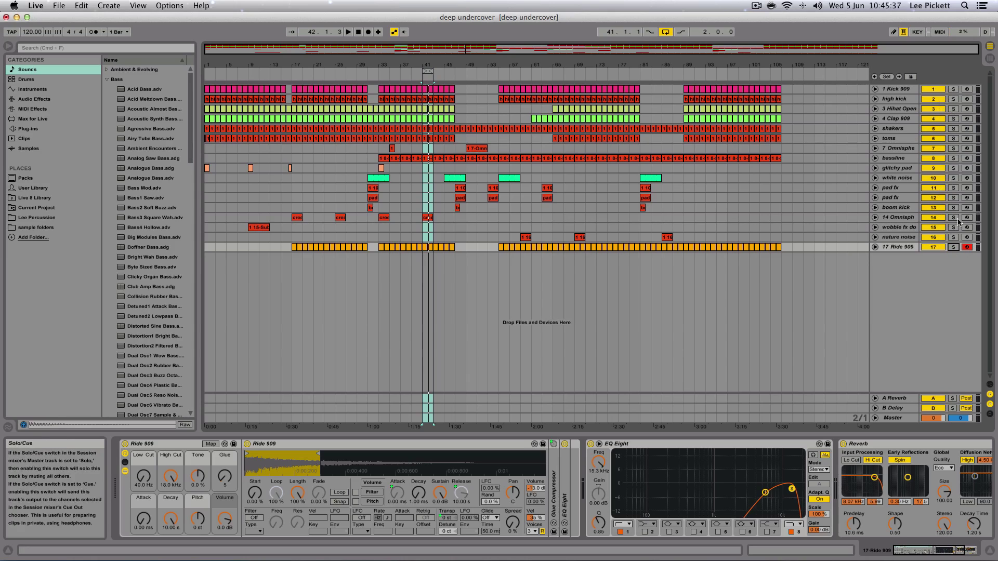
pyautogui.click(967, 247)
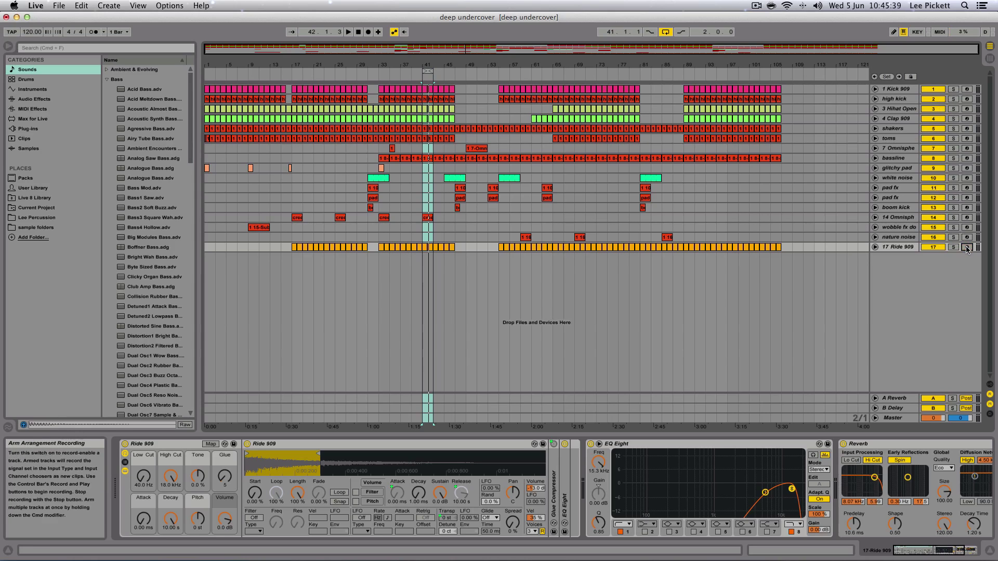